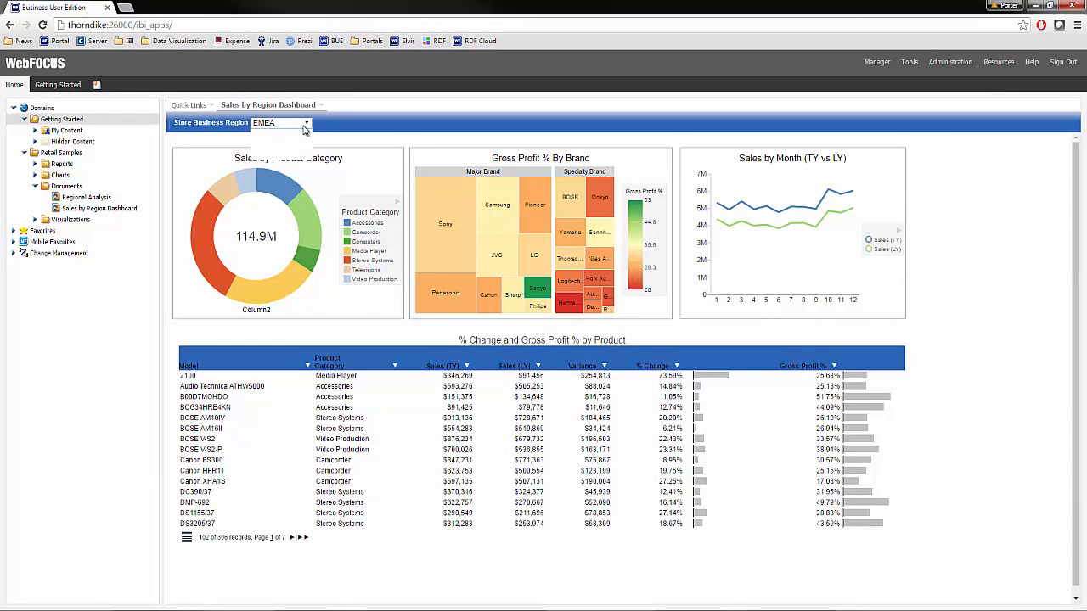
- Set the store business region to North America and sort the product table by Gross Profit % in descending order
{"action": "left_click", "coordinate": [306, 124]}
{"action": "left_click", "coordinate": [289, 149]}
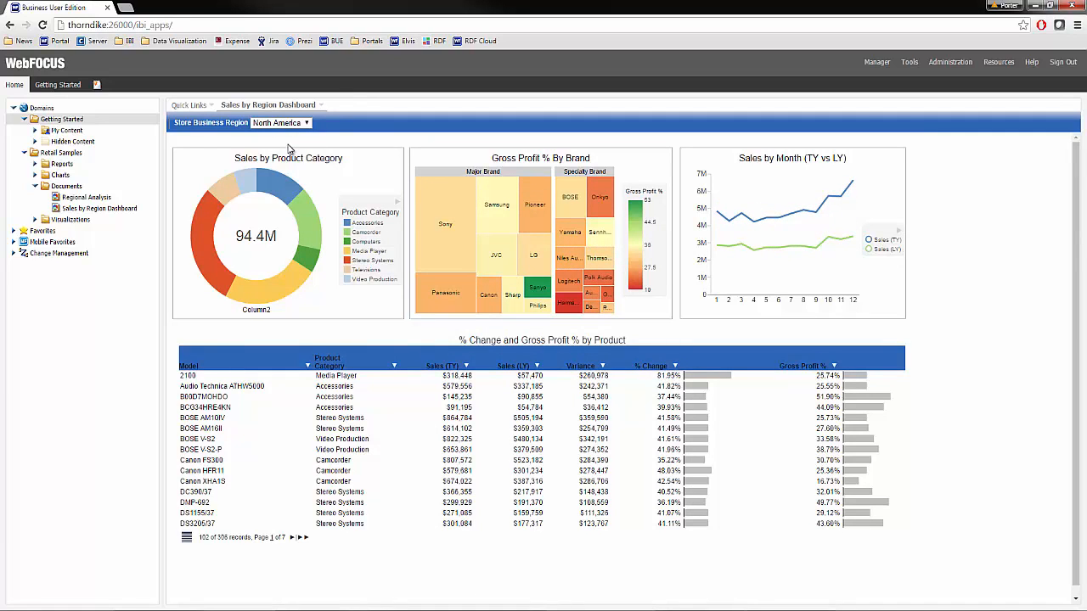
{"action": "left_click", "coordinate": [837, 366]}
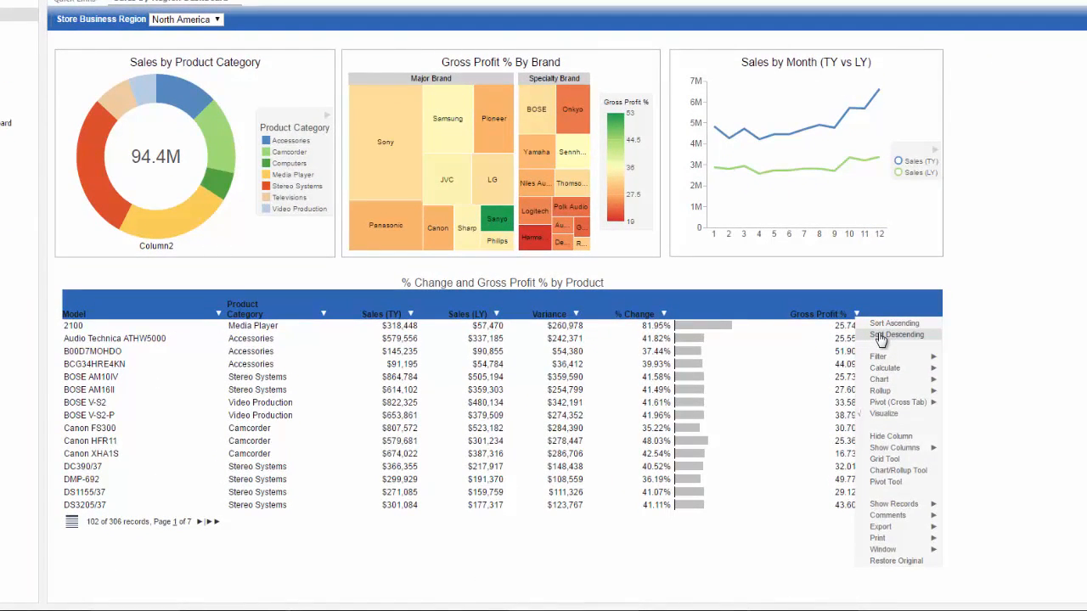
{"action": "left_click", "coordinate": [881, 336]}
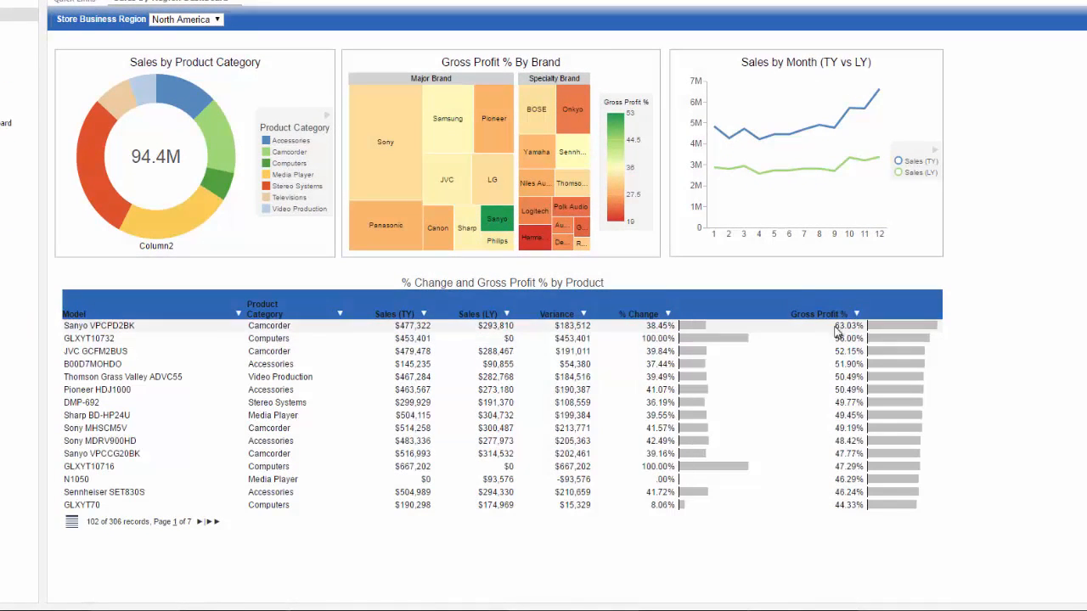
- Calculate the average of the % Change column in the product table
{"action": "left_click", "coordinate": [668, 315]}
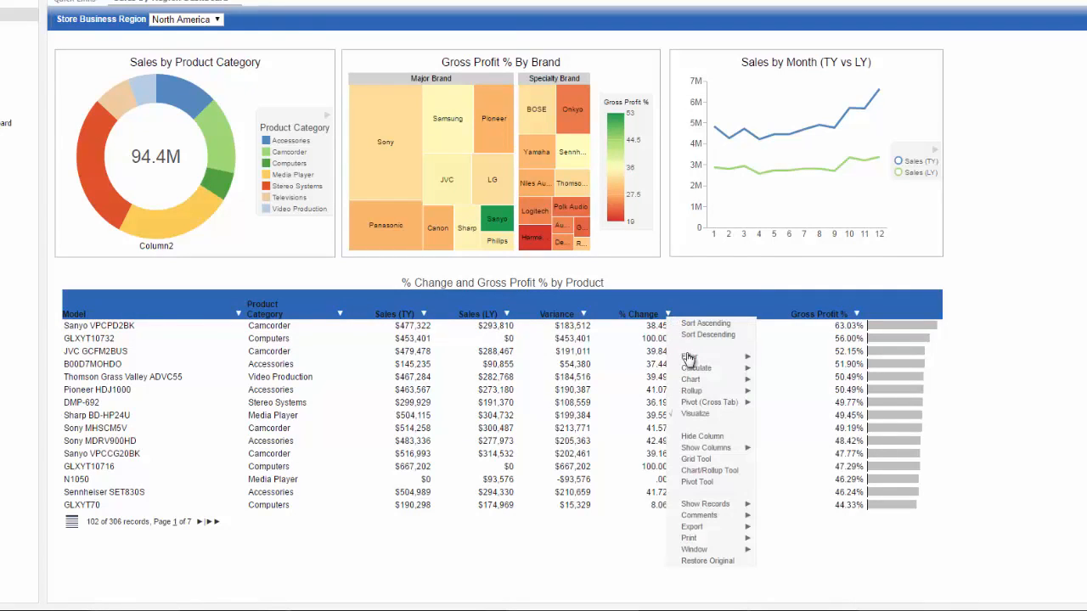
{"action": "mouse_move", "coordinate": [697, 374]}
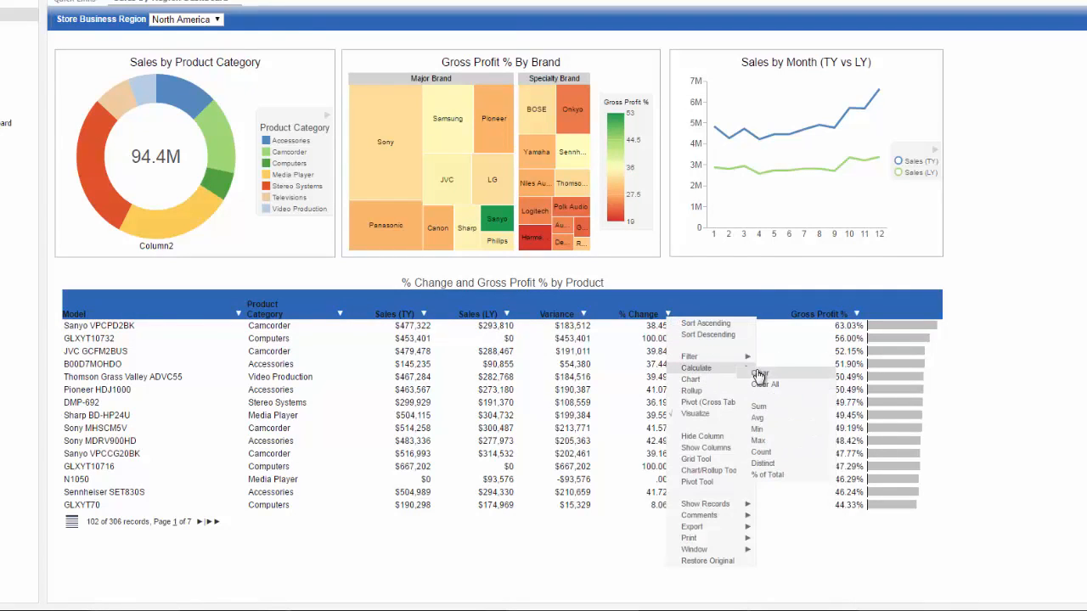
{"action": "left_click", "coordinate": [758, 419]}
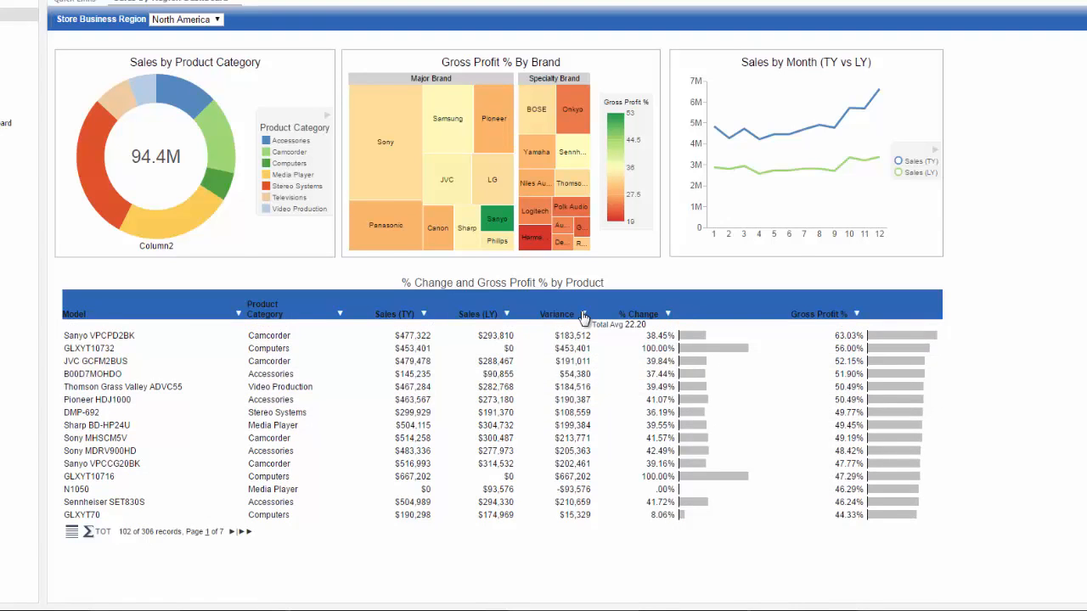
{"action": "left_click", "coordinate": [583, 314]}
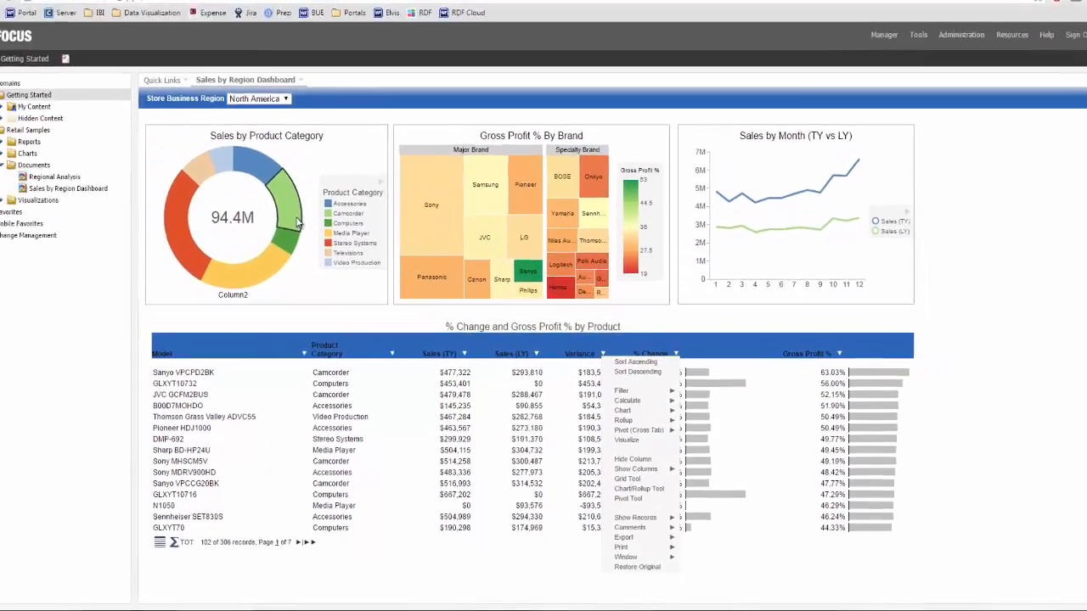
- Filter the dashboard to the Accessories and Camcorder categories by selecting their slices in the Sales by Product Category chart
{"action": "mouse_move", "coordinate": [204, 121]}
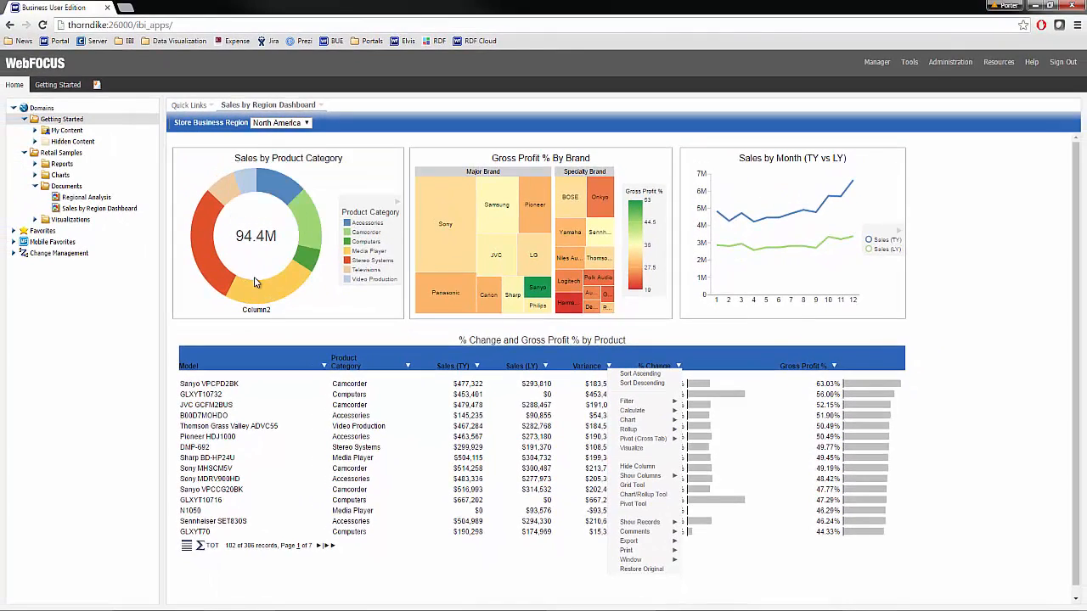
{"action": "left_click_drag", "start_coordinate": [299, 206], "coordinate": [305, 213]}
{"action": "left_click", "coordinate": [313, 222]}
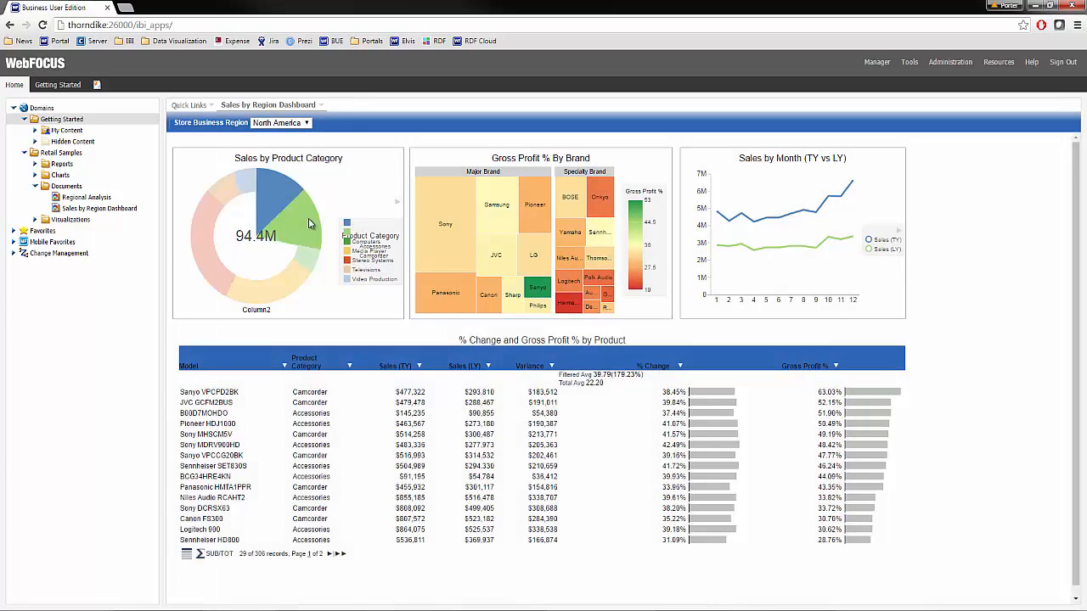
{"action": "mouse_move", "coordinate": [311, 223]}
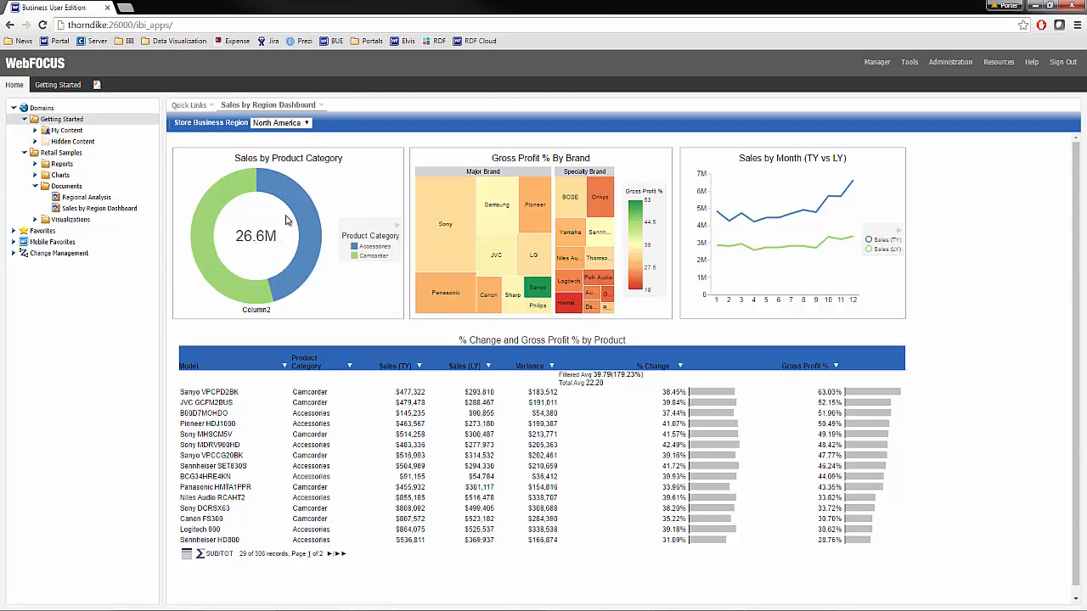
- Create a new document in the Getting Started folder using the wf_retail_lite data source from retail_samples
{"action": "right_click", "coordinate": [95, 121]}
{"action": "mouse_move", "coordinate": [118, 128]}
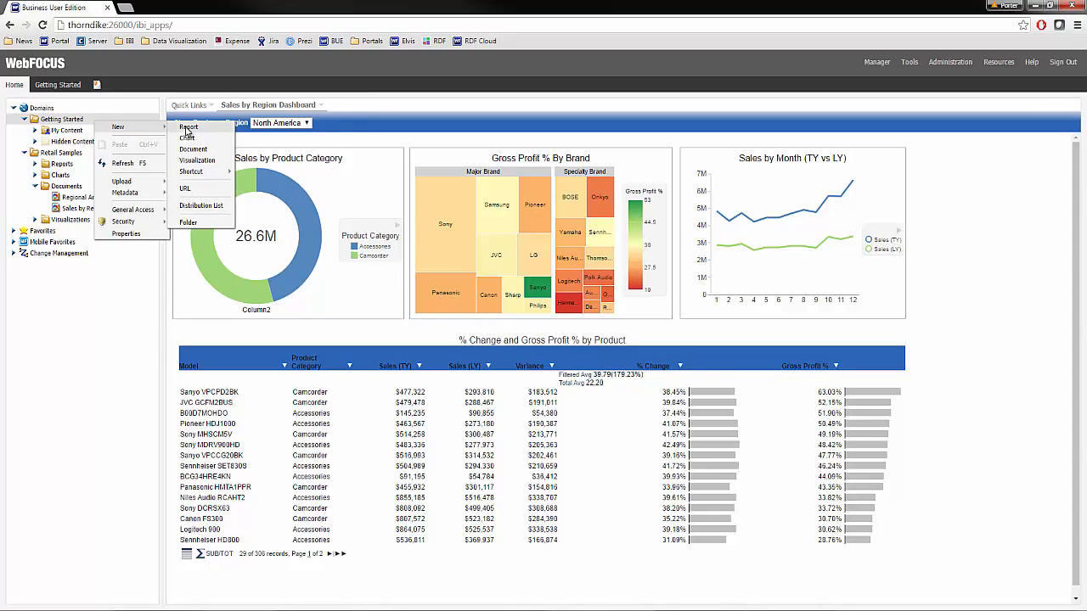
{"action": "left_click", "coordinate": [193, 149]}
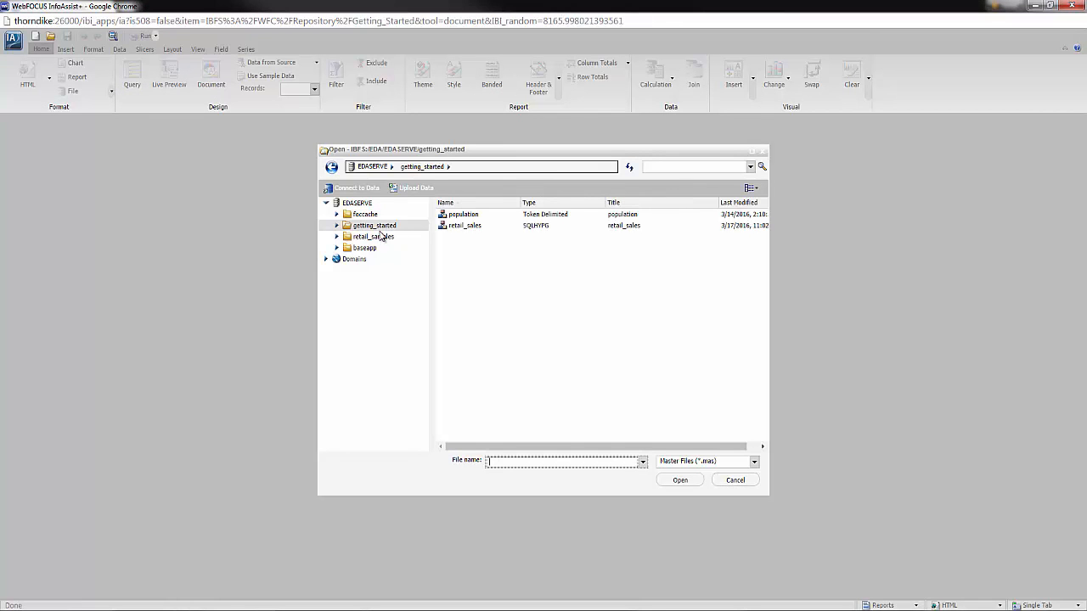
{"action": "left_click", "coordinate": [382, 236]}
{"action": "double_click", "coordinate": [455, 263]}
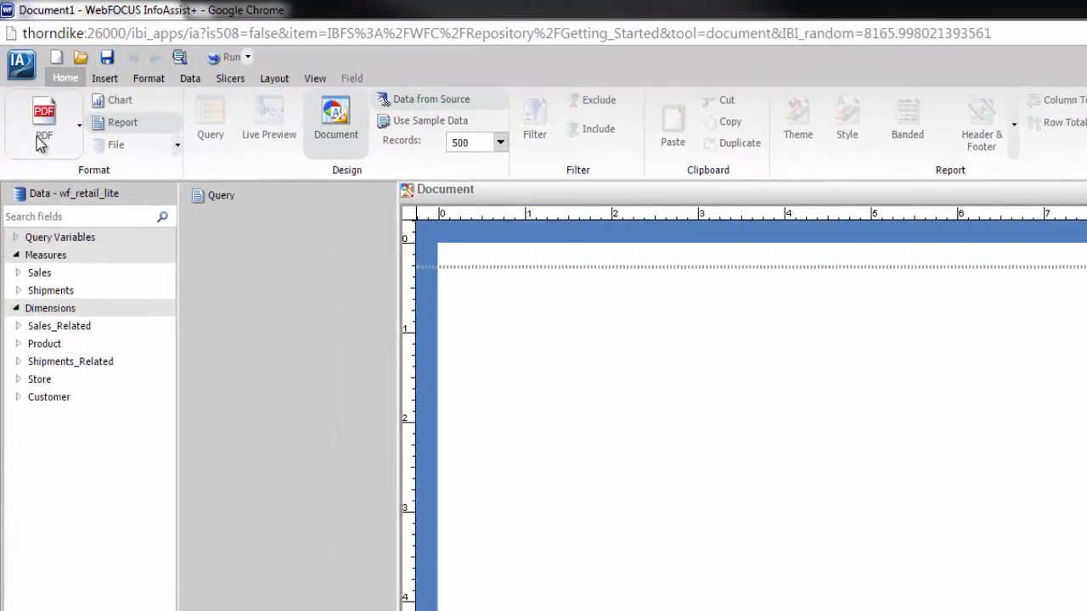
- Set the document's output format to Active Report and its page orientation to Landscape
{"action": "left_click", "coordinate": [24, 88]}
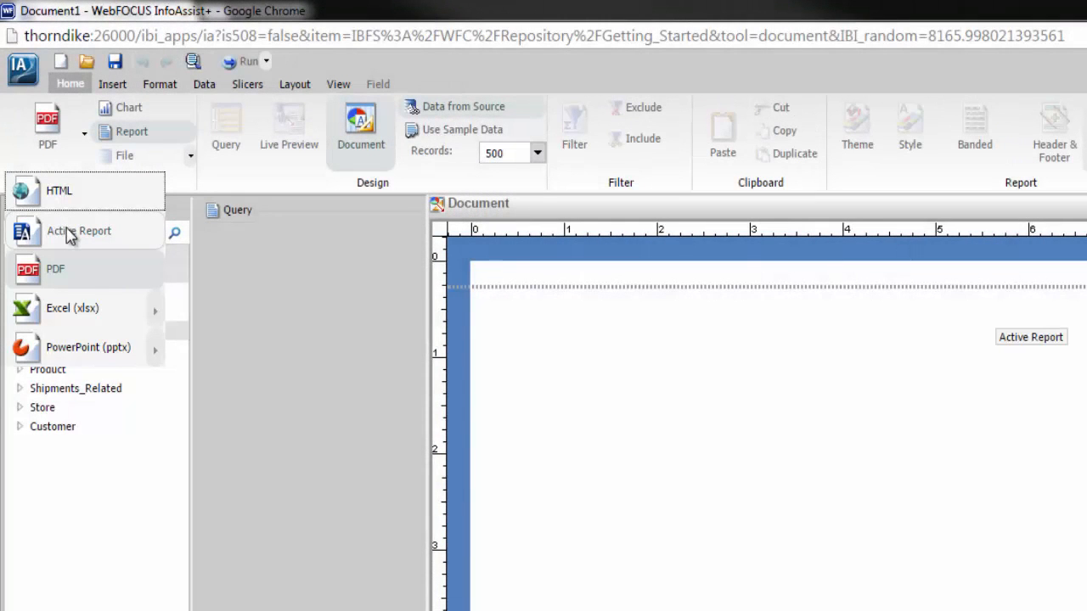
{"action": "left_click", "coordinate": [72, 233]}
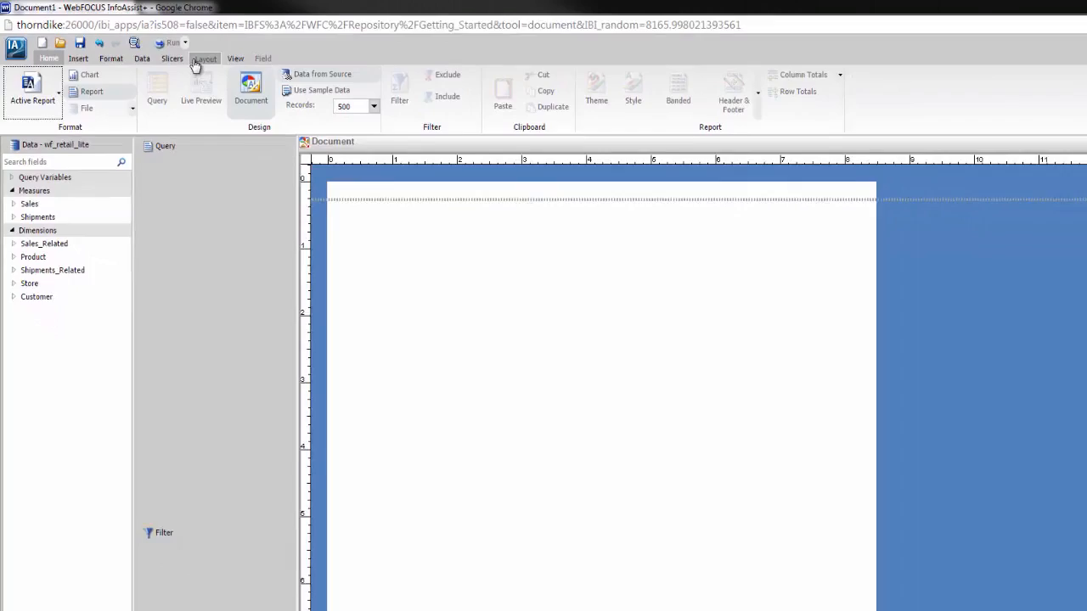
{"action": "left_click", "coordinate": [295, 84]}
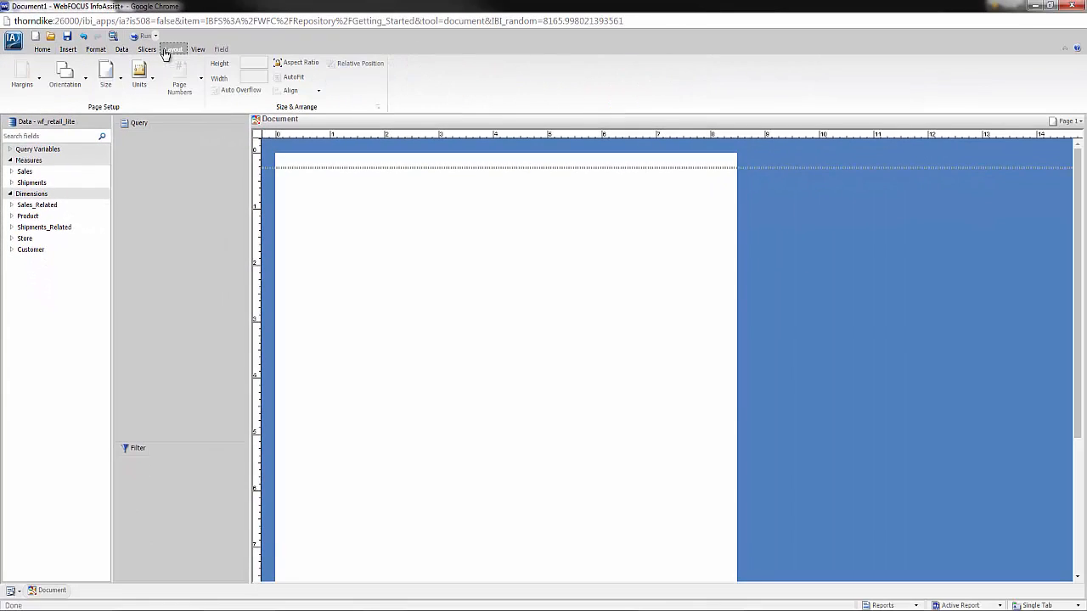
{"action": "left_click", "coordinate": [68, 77]}
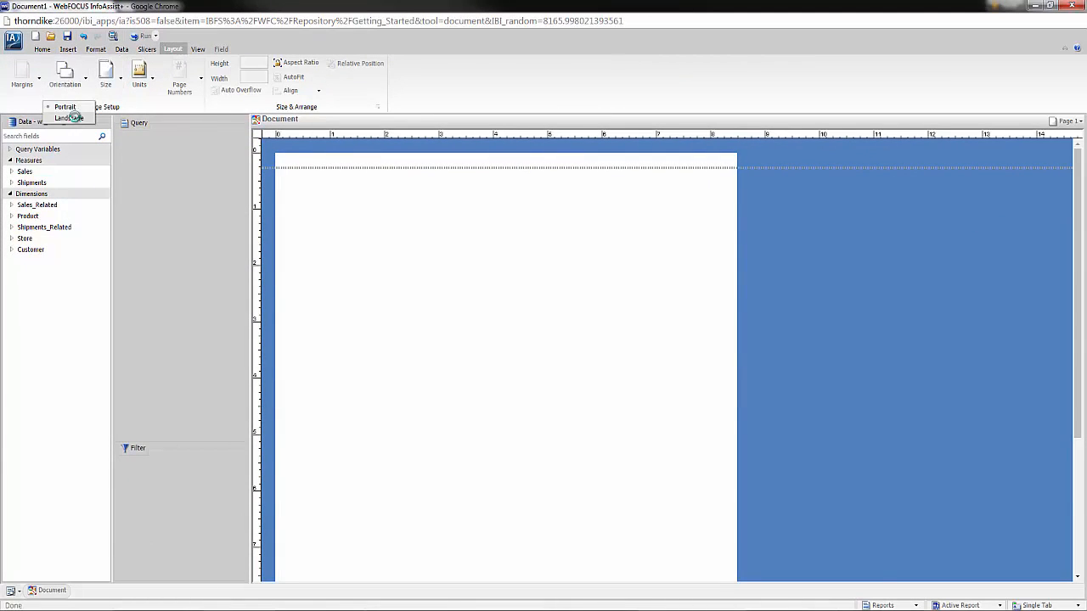
{"action": "left_click", "coordinate": [69, 117]}
- Insert a chart in the page's upper-left corner and resize it to about 3.3 by 2.6 inches
{"action": "left_click", "coordinate": [44, 50]}
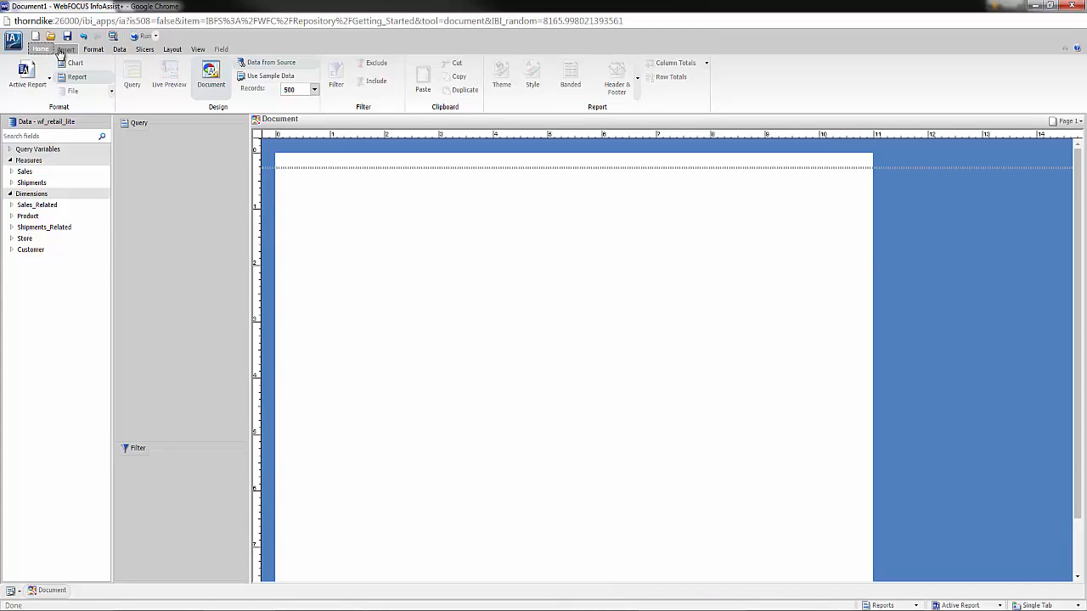
{"action": "left_click", "coordinate": [62, 51]}
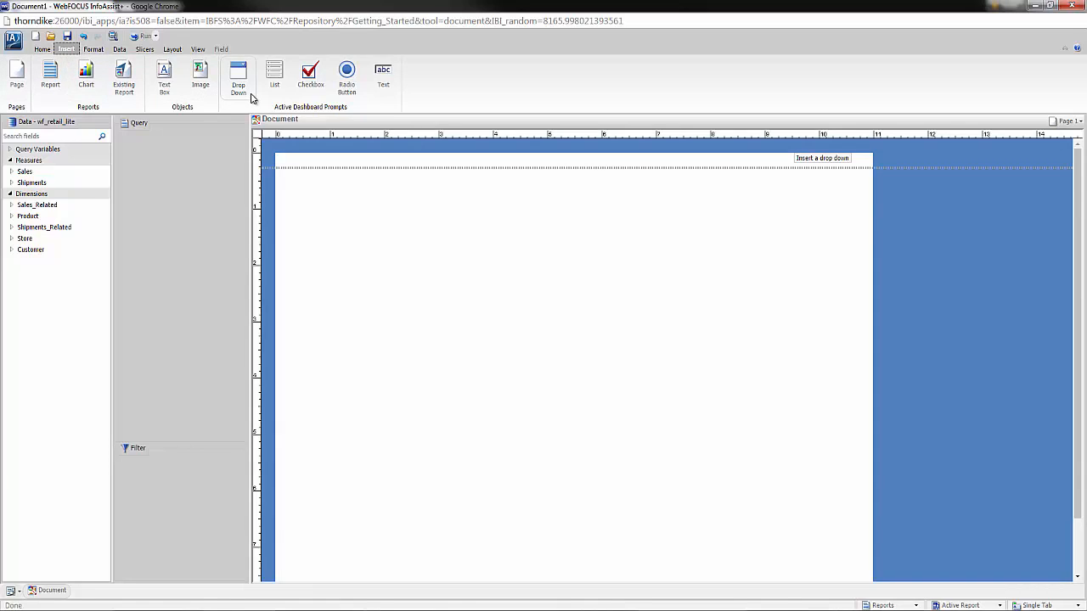
{"action": "left_click", "coordinate": [86, 77]}
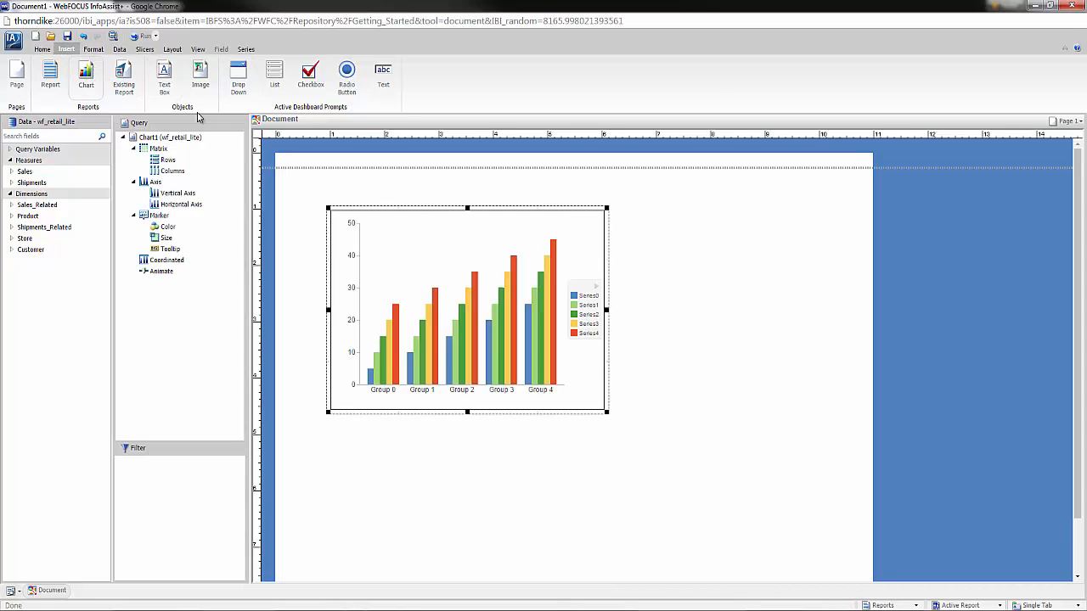
{"action": "left_click_drag", "start_coordinate": [396, 213], "coordinate": [352, 170]}
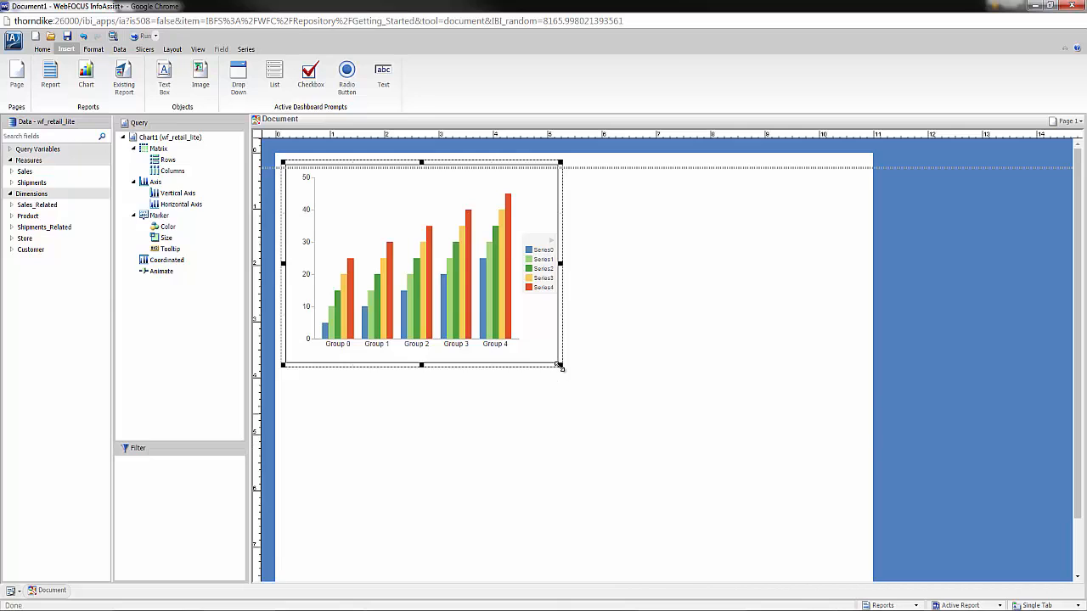
{"action": "left_click_drag", "start_coordinate": [559, 365], "coordinate": [466, 311]}
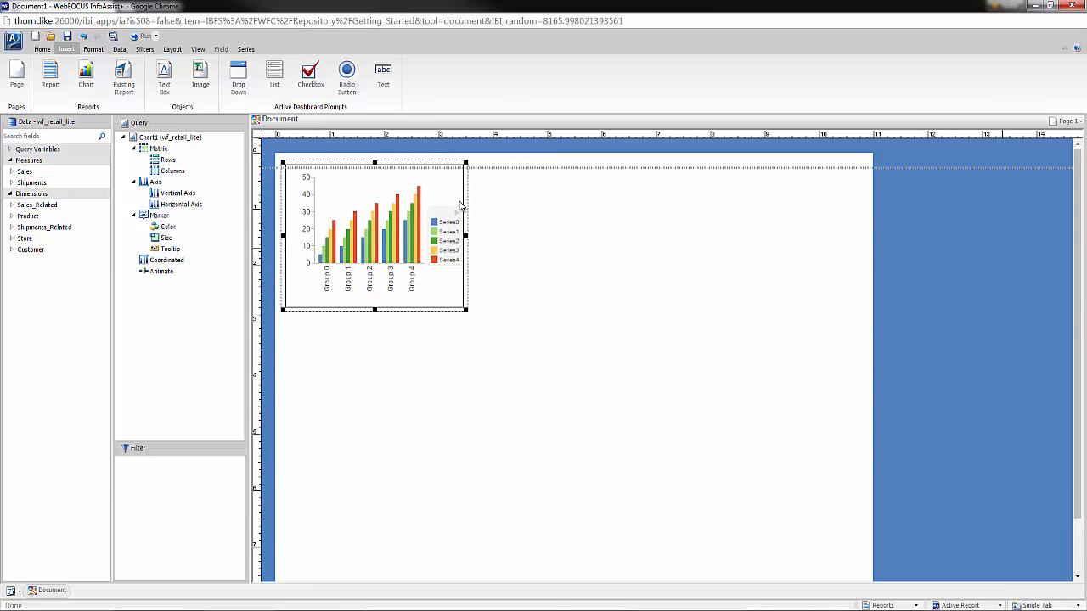
- Duplicate the chart twice to form a row of three equal charts across the page
{"action": "right_click", "coordinate": [466, 201]}
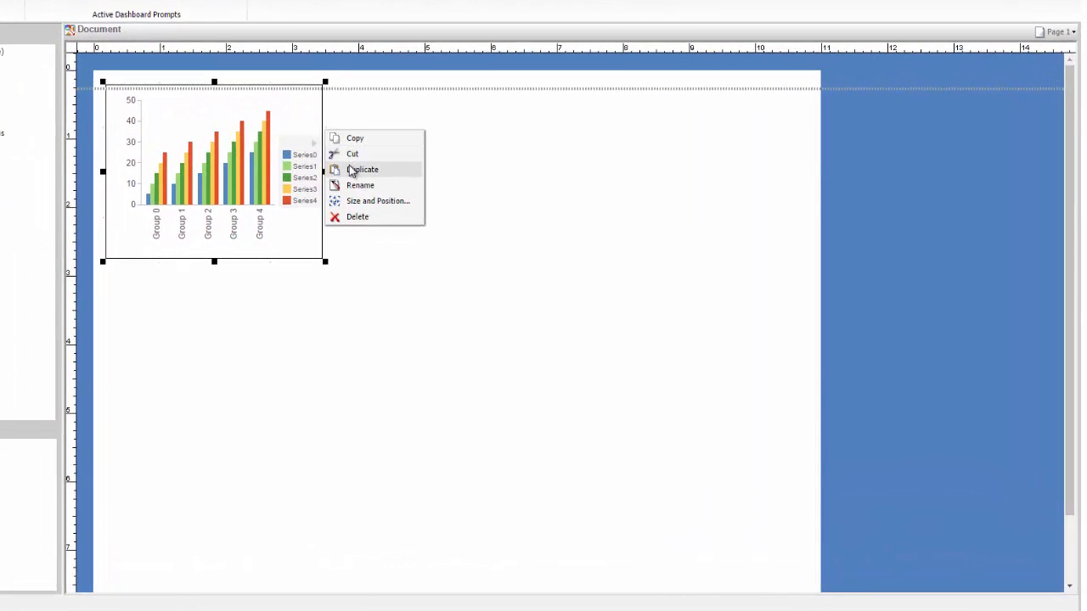
{"action": "left_click", "coordinate": [486, 234]}
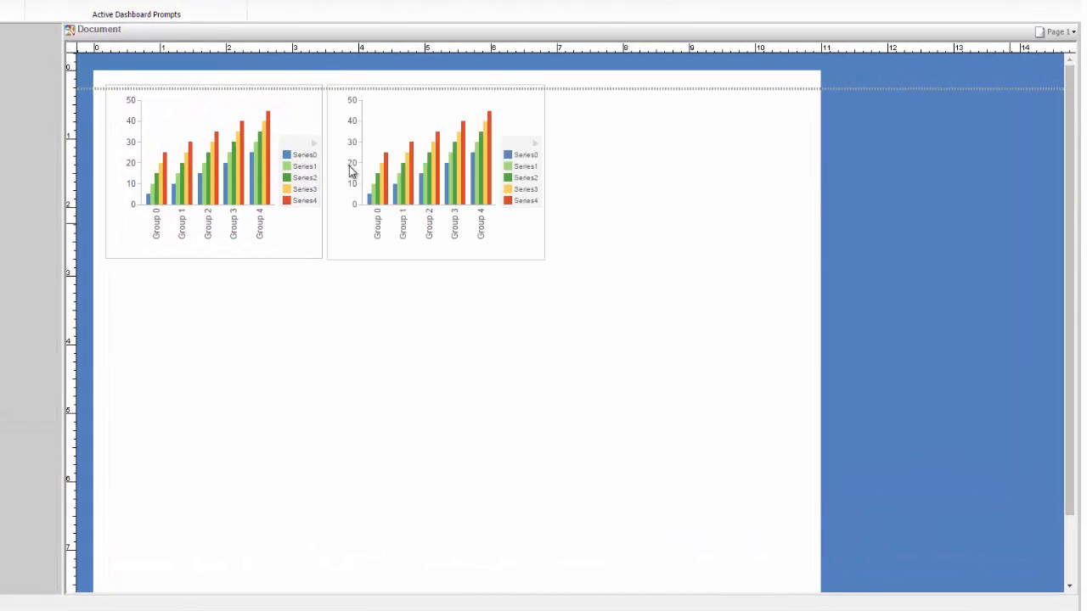
{"action": "left_click", "coordinate": [546, 115]}
{"action": "right_click", "coordinate": [547, 115]}
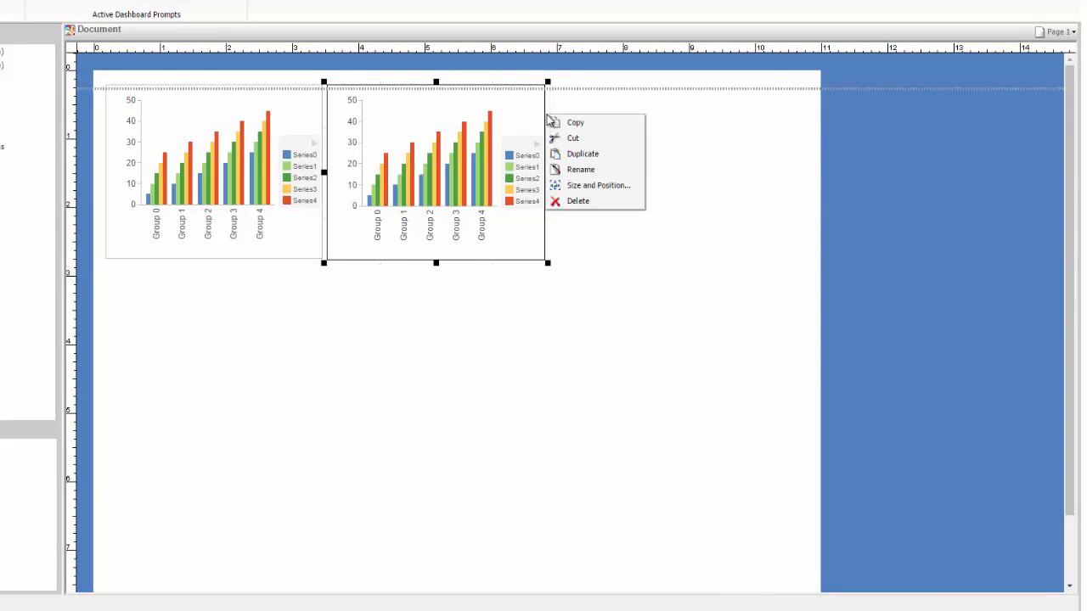
{"action": "left_click", "coordinate": [580, 154]}
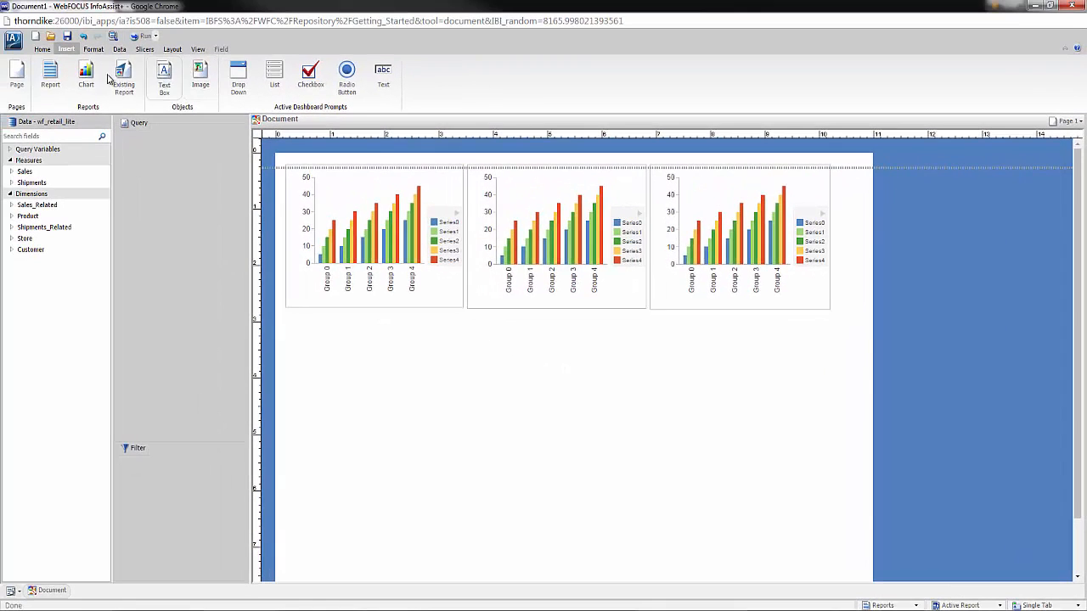
- Insert a report below the charts and enlarge it to span the width of all three
{"action": "left_click", "coordinate": [50, 74]}
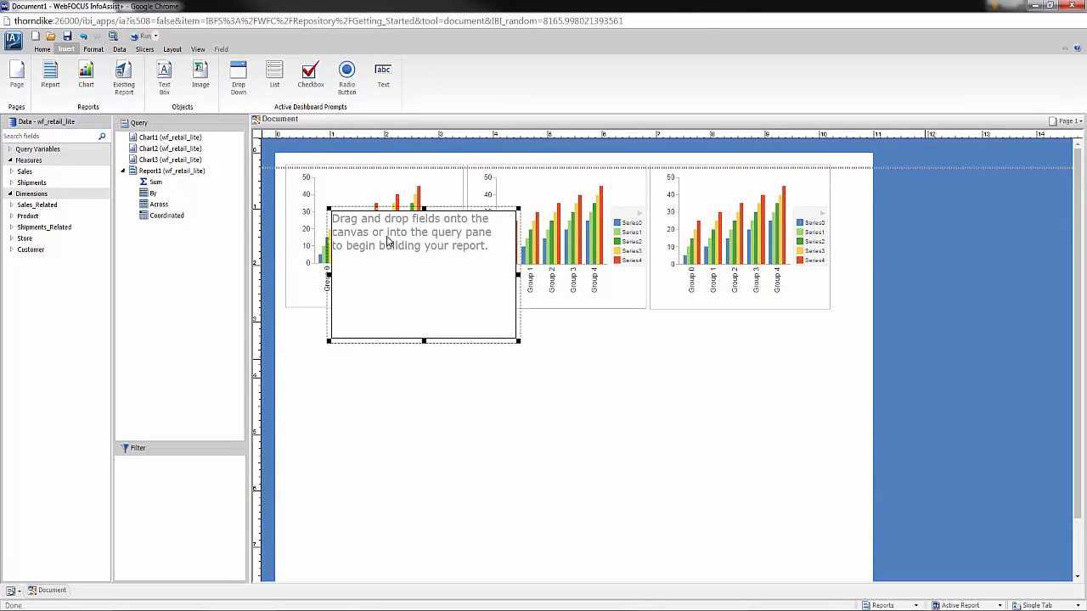
{"action": "left_click_drag", "start_coordinate": [384, 219], "coordinate": [342, 326]}
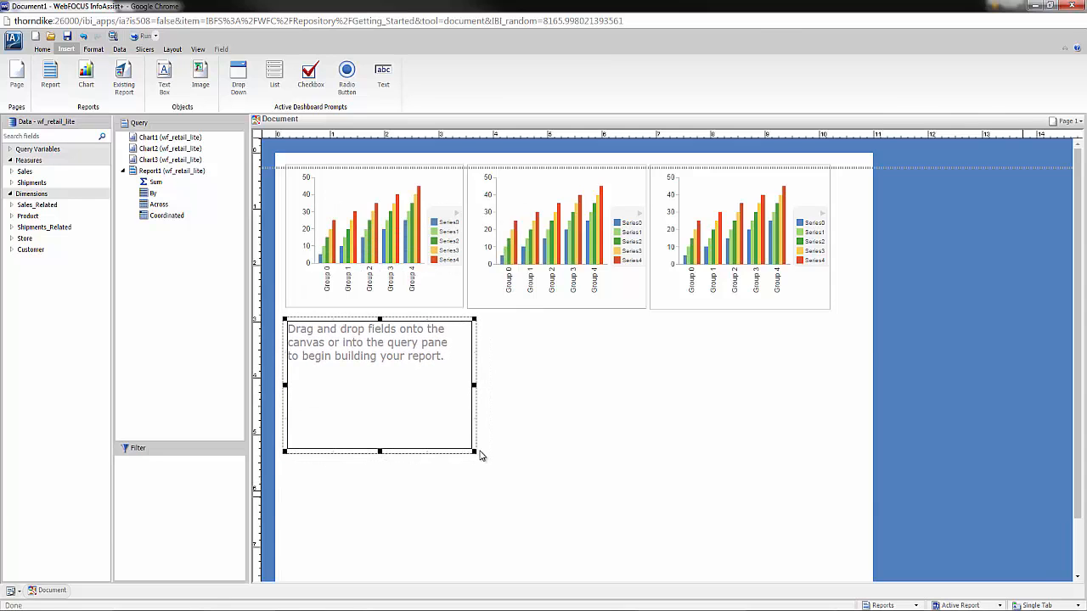
{"action": "left_click_drag", "start_coordinate": [475, 452], "coordinate": [830, 520]}
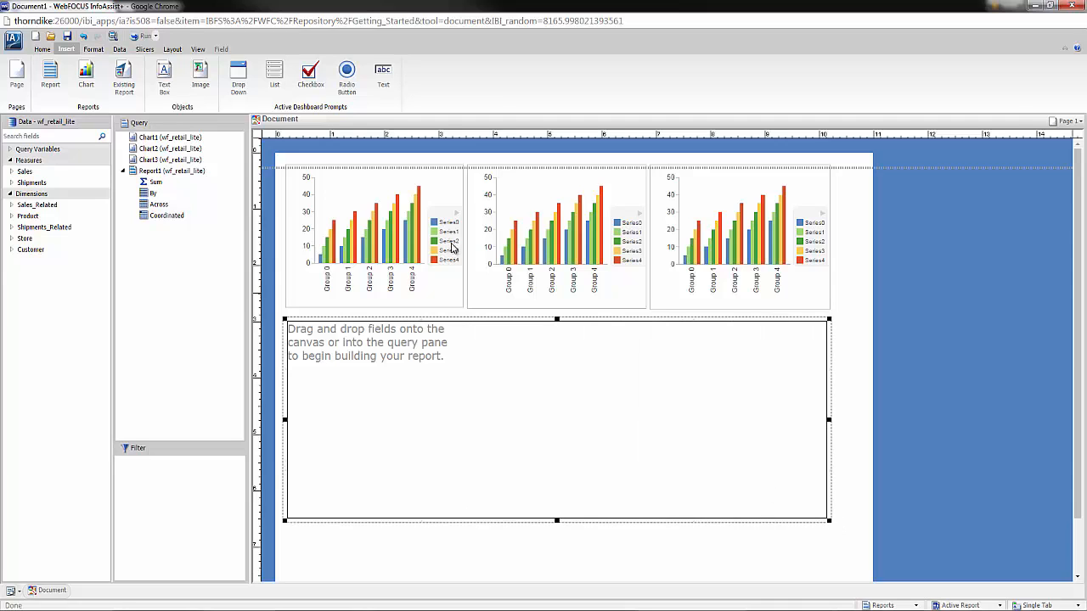
- Change the first chart in the row to the Ring Pie chart type
{"action": "left_click", "coordinate": [359, 245]}
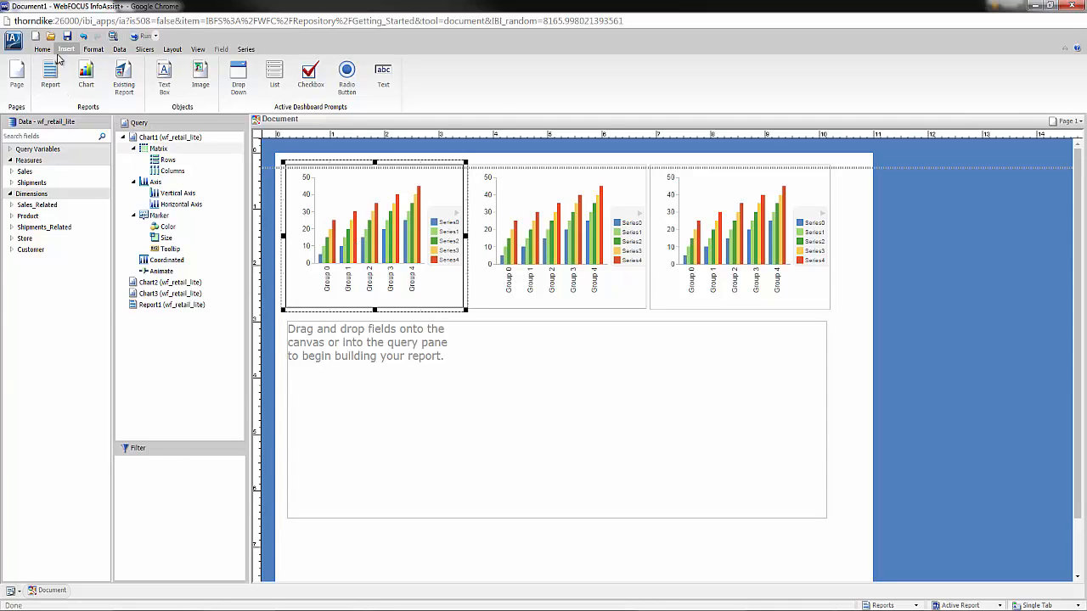
{"action": "left_click", "coordinate": [92, 50]}
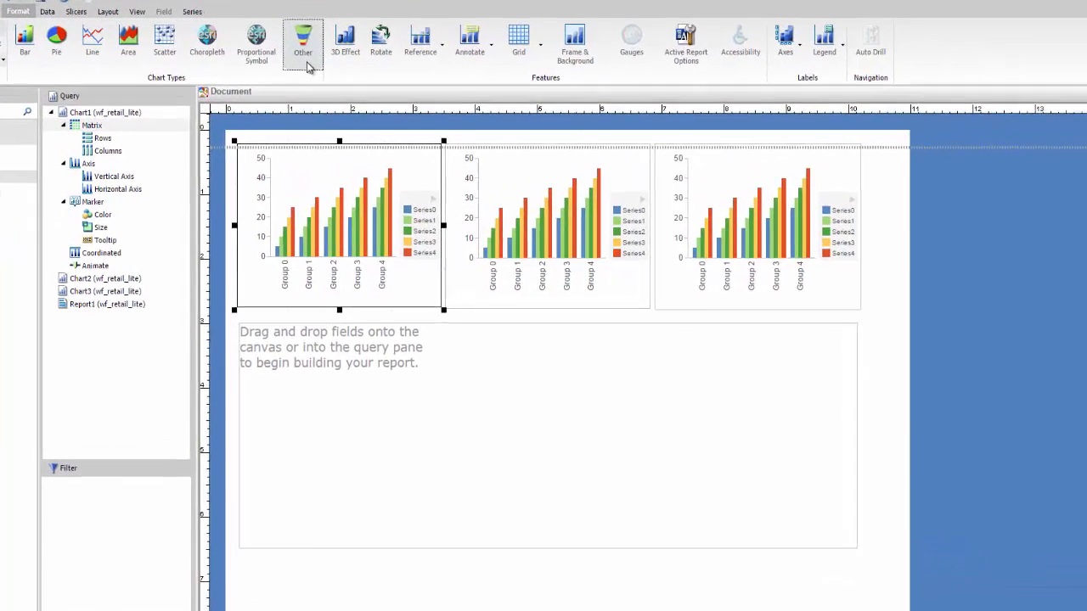
{"action": "left_click", "coordinate": [334, 69]}
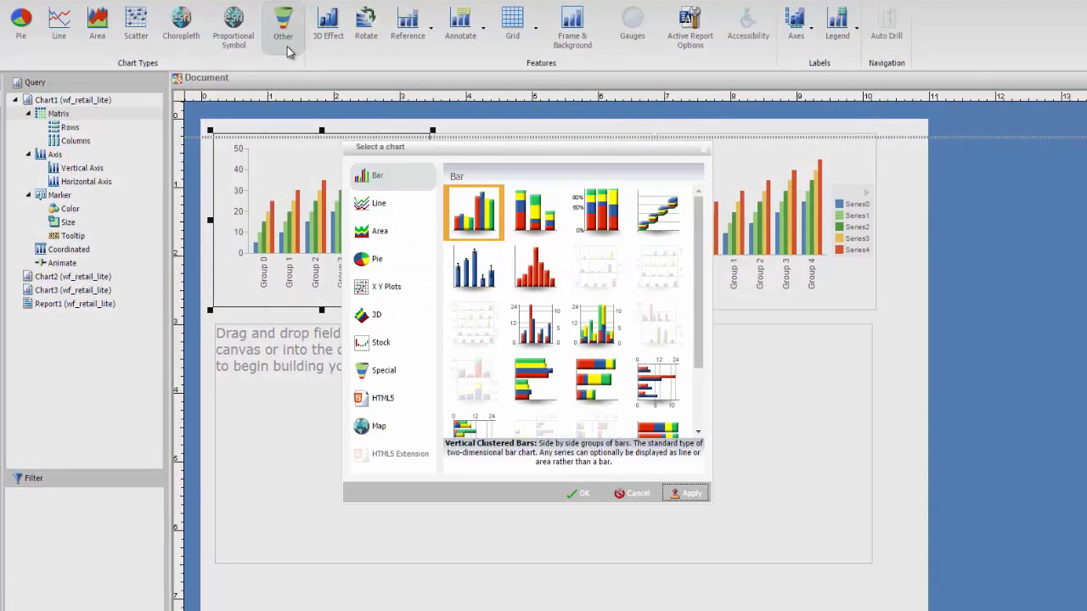
{"action": "left_click", "coordinate": [365, 259]}
{"action": "left_click", "coordinate": [660, 208]}
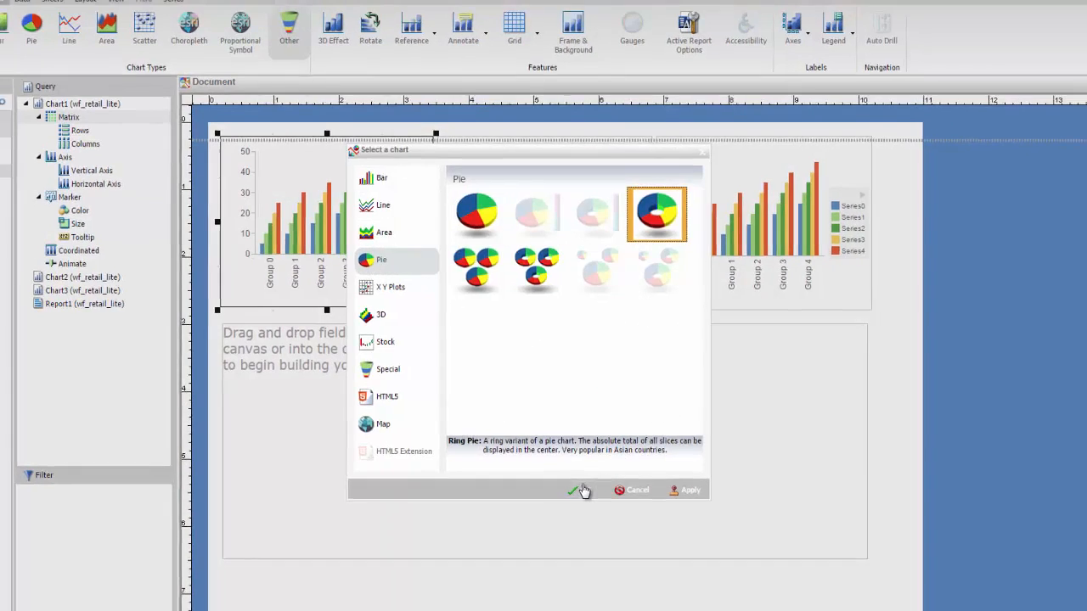
{"action": "left_click", "coordinate": [580, 493]}
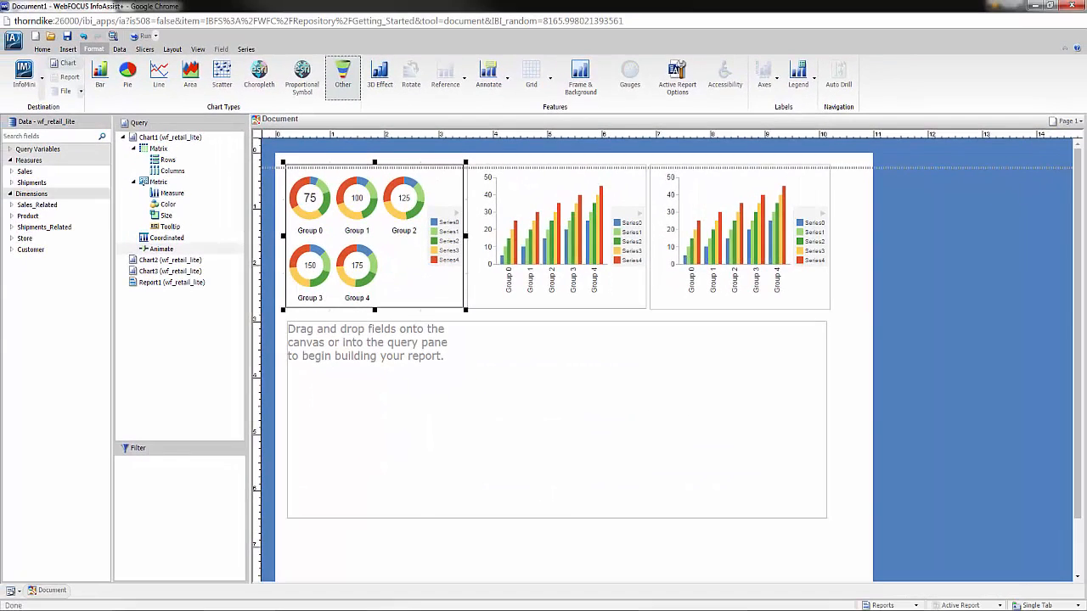
- Assign Revenue as the ring pie chart's measure and color its slices by Product,Category
{"action": "left_click", "coordinate": [12, 172]}
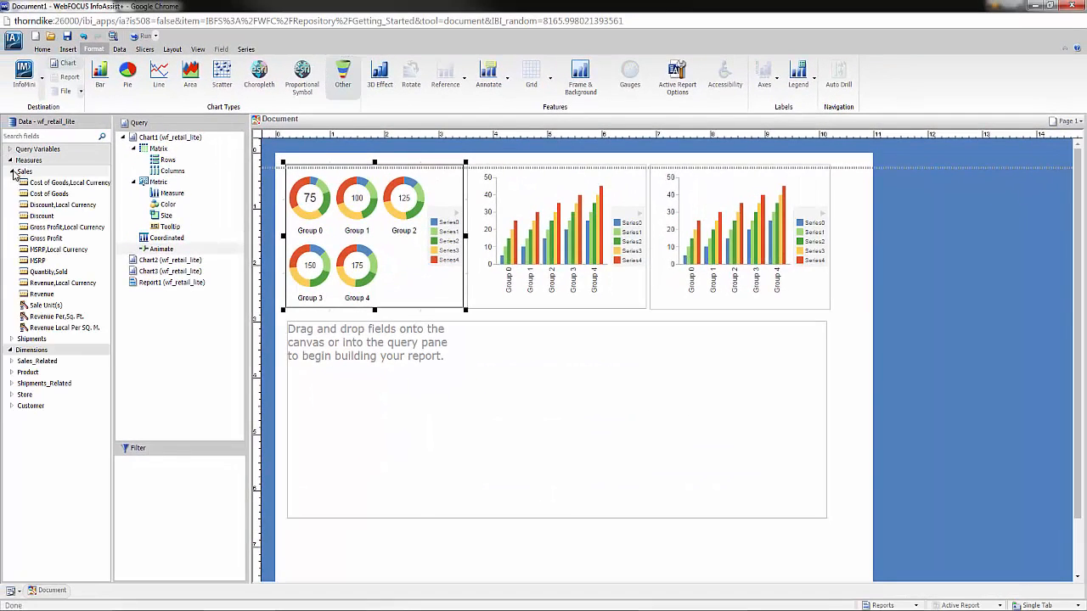
{"action": "left_click_drag", "start_coordinate": [41, 298], "coordinate": [294, 271]}
{"action": "left_click", "coordinate": [12, 373]}
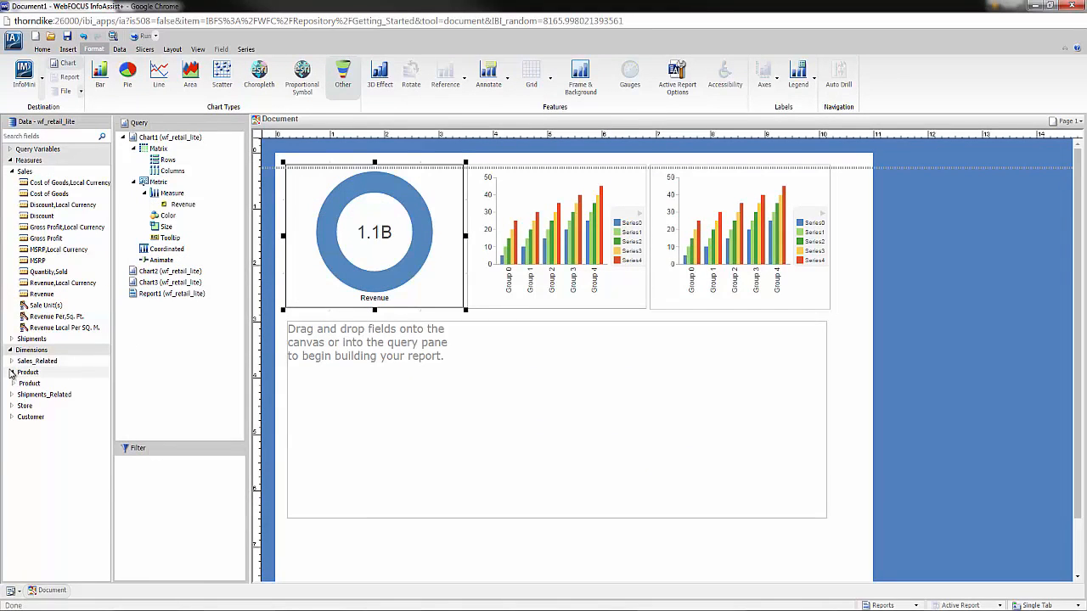
{"action": "left_click", "coordinate": [14, 384]}
{"action": "left_click_drag", "start_coordinate": [36, 395], "coordinate": [429, 222]}
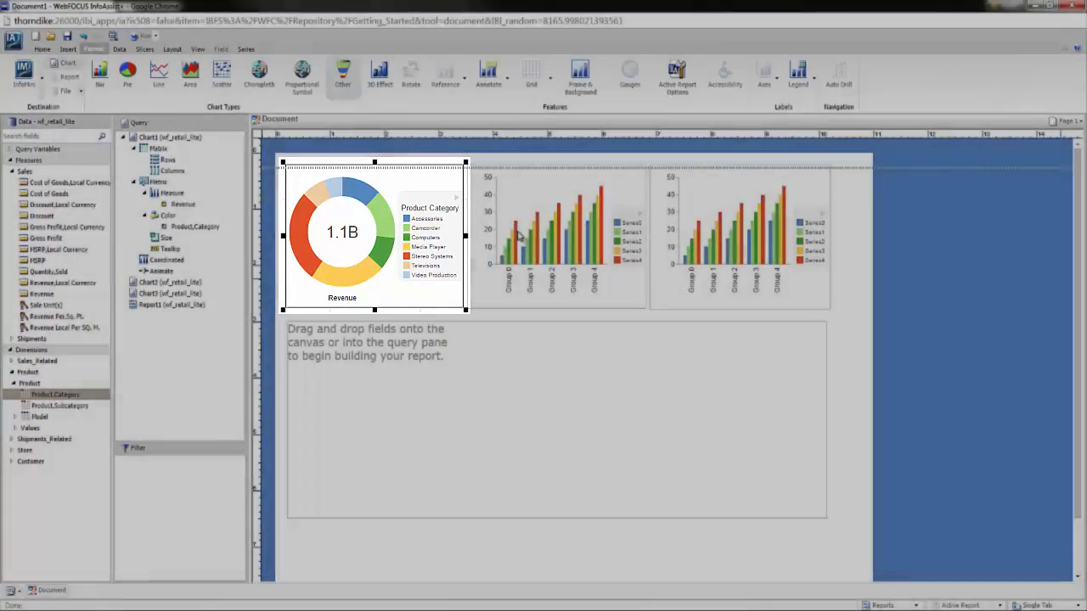
- Change the middle chart in the row to the HTML5 Treemap chart type
{"action": "left_click", "coordinate": [520, 236]}
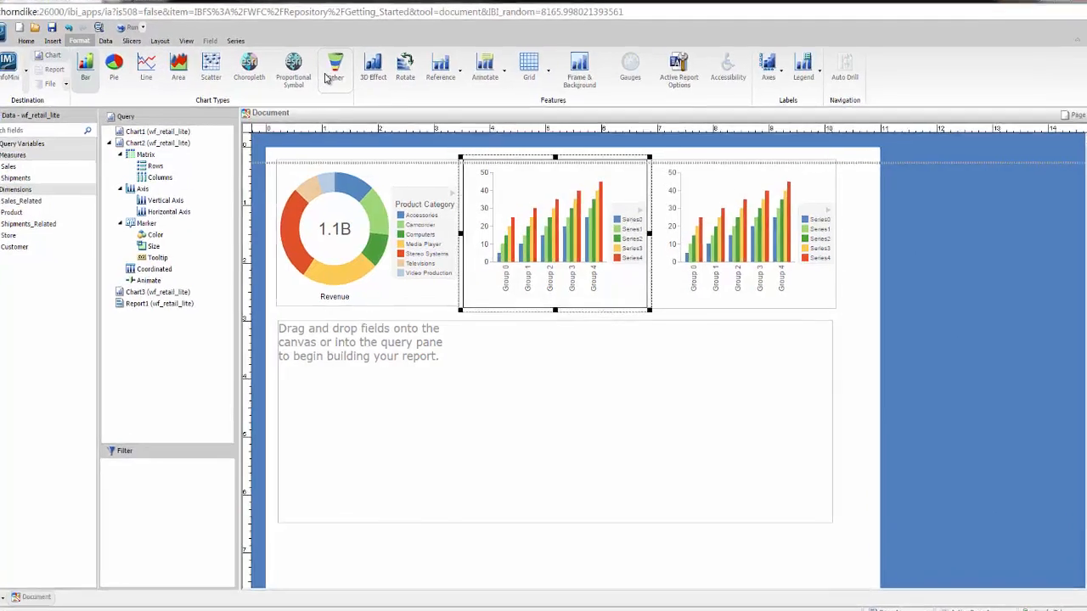
{"action": "left_click", "coordinate": [329, 75]}
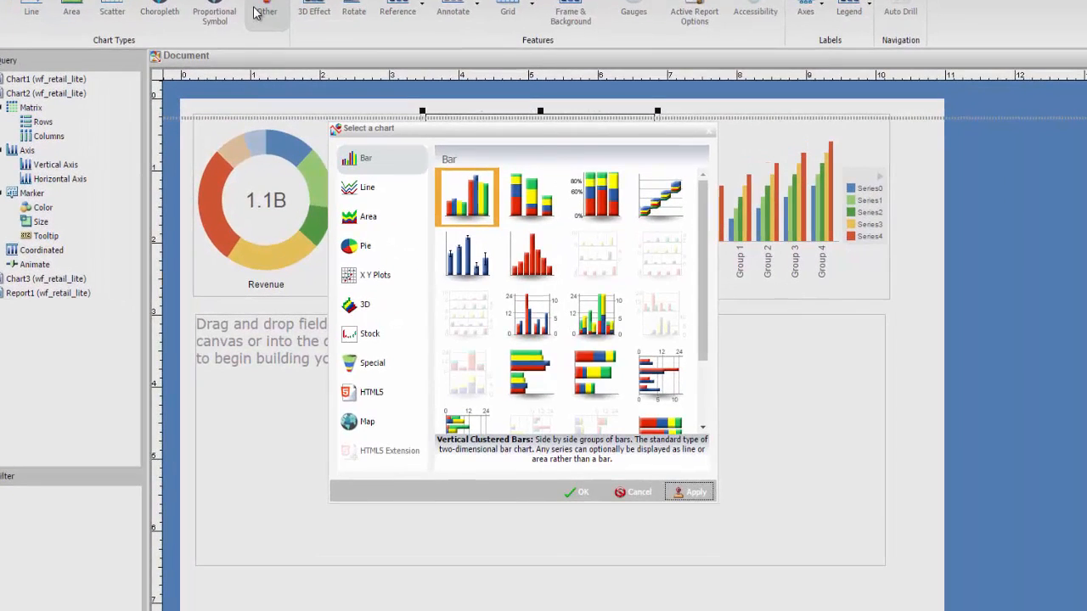
{"action": "left_click", "coordinate": [365, 391]}
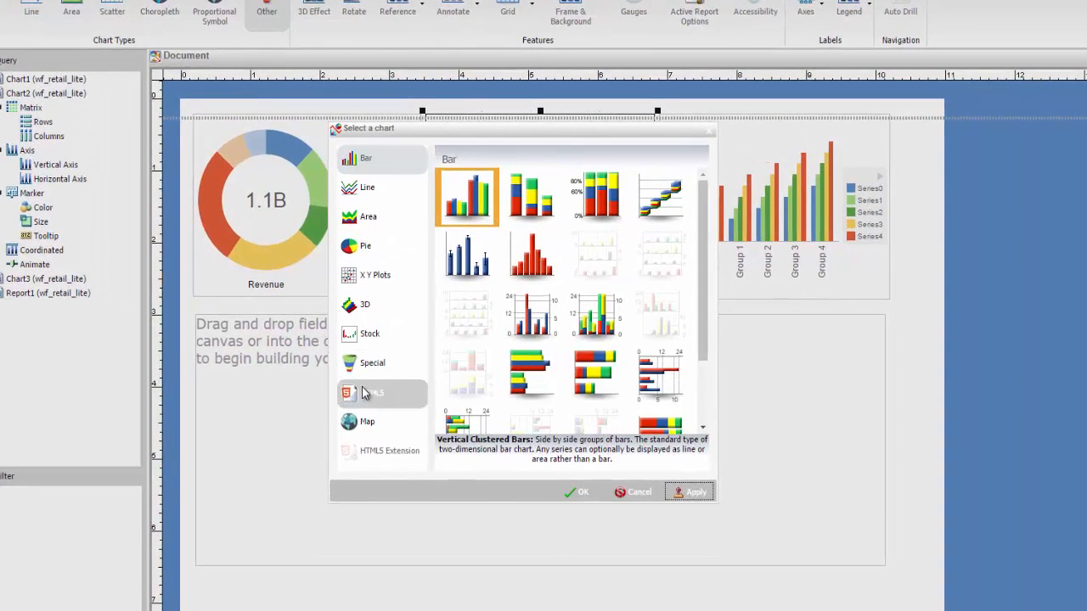
{"action": "left_click", "coordinate": [458, 270]}
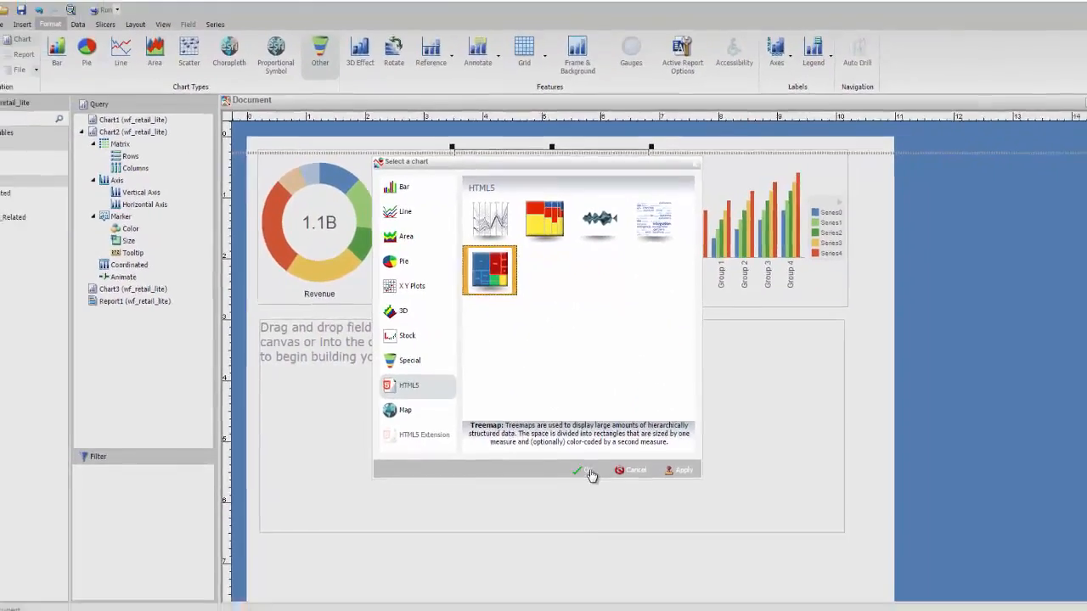
{"action": "left_click", "coordinate": [592, 486]}
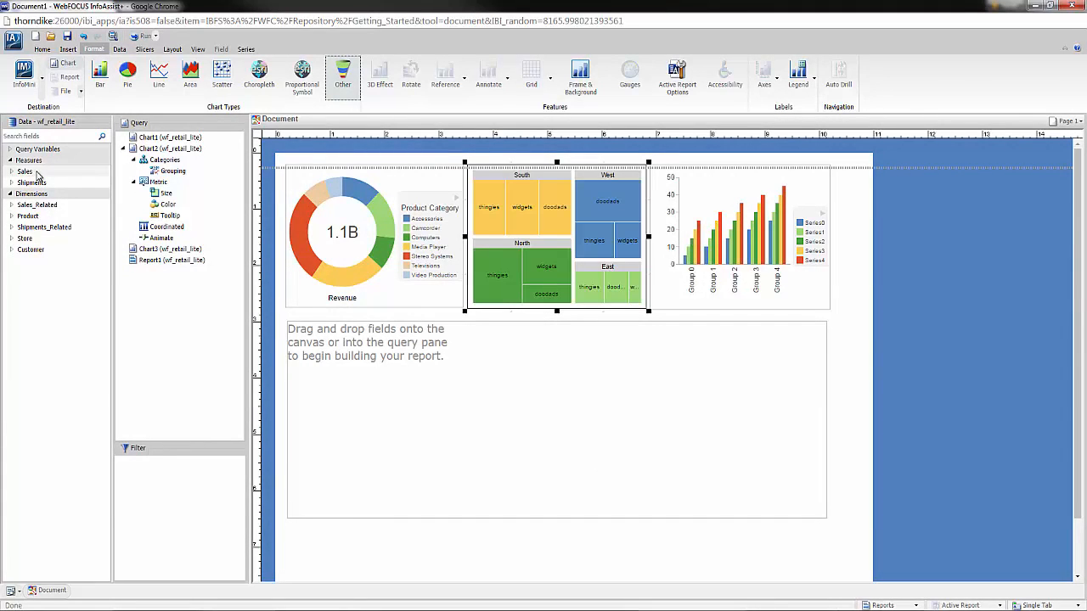
- Create a detail (Define) field named Margin and add the Percent (%) display option to its decimal format
{"action": "left_click", "coordinate": [121, 51]}
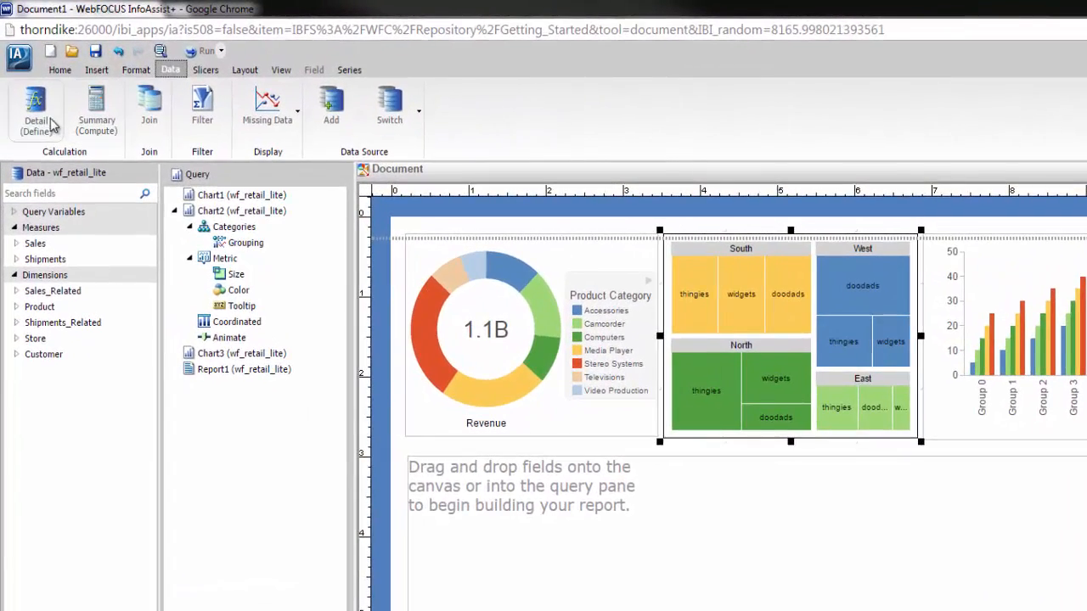
{"action": "left_click", "coordinate": [35, 109]}
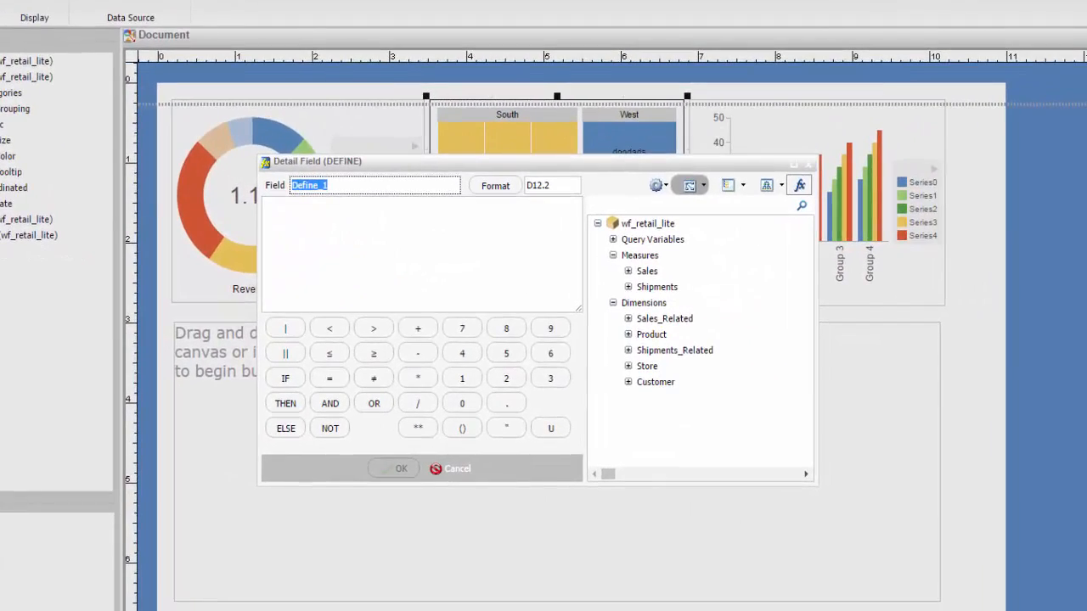
{"action": "type", "text": "mAR"}
{"action": "left_click", "coordinate": [495, 186]}
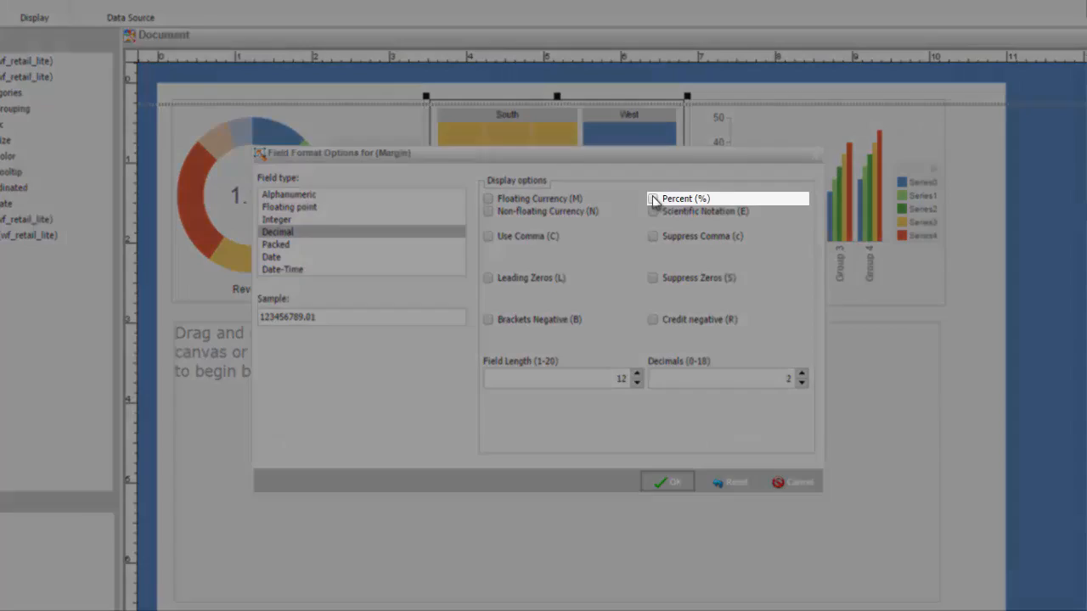
{"action": "left_click", "coordinate": [654, 198]}
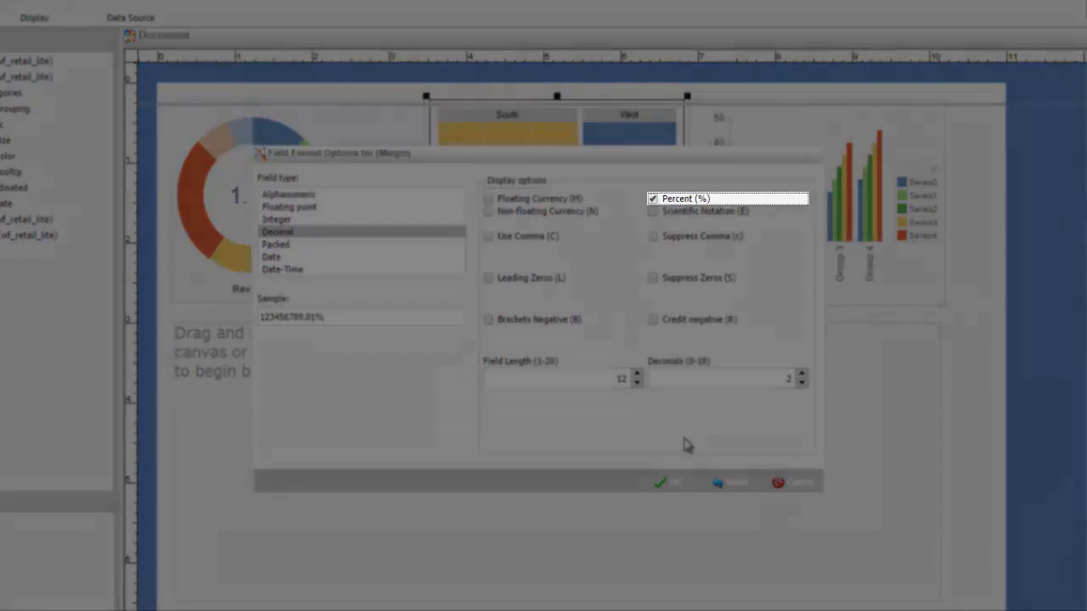
{"action": "left_click", "coordinate": [662, 482]}
- Build the Margin expression by dividing the Gross Profit measure by the Revenue measure, and save the field
{"action": "left_click", "coordinate": [412, 258]}
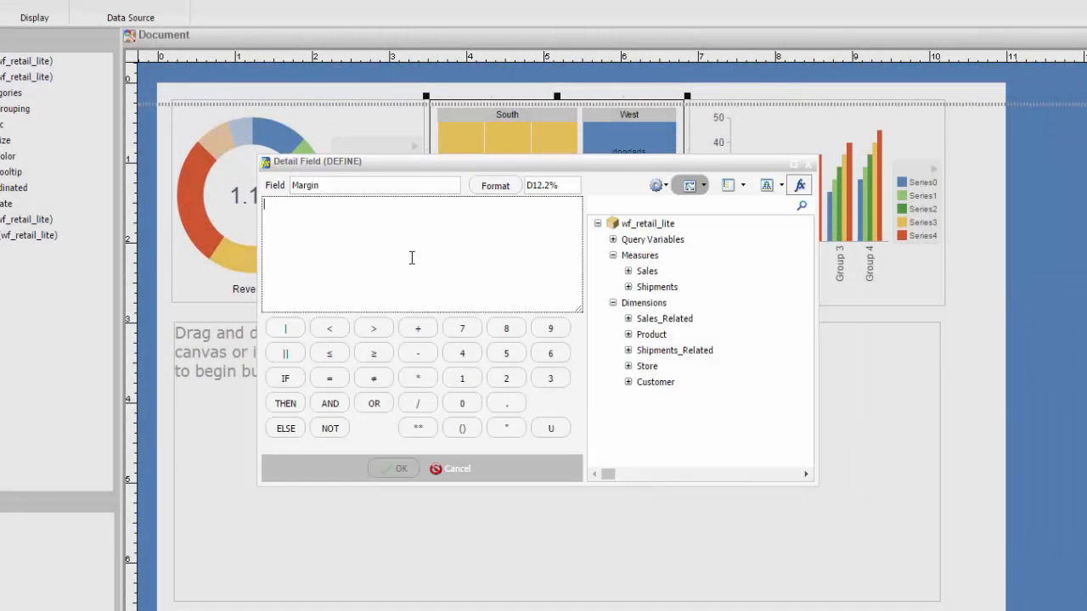
{"action": "type", "text": "("}
{"action": "left_click", "coordinate": [629, 271]}
{"action": "double_click", "coordinate": [676, 321]}
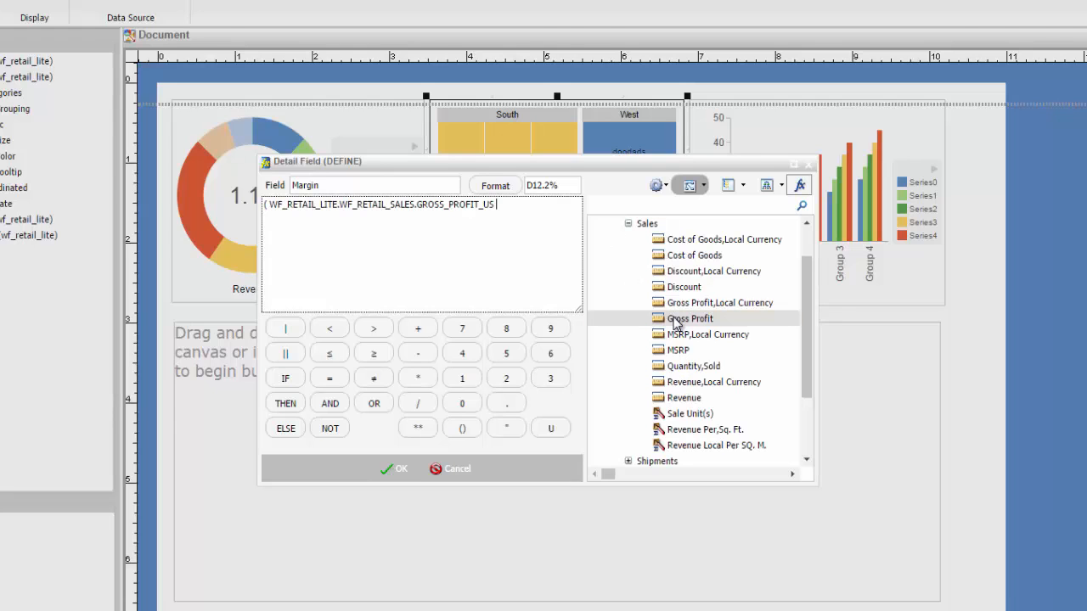
{"action": "type", "text": "/"}
{"action": "double_click", "coordinate": [663, 399]}
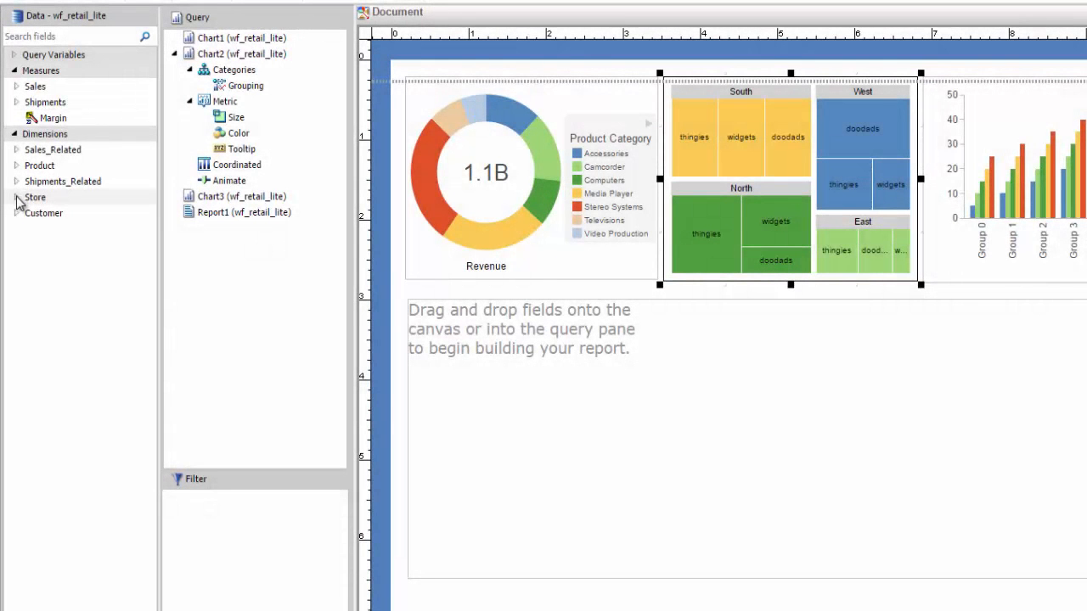
- Group the treemap by the Brand Type attribute of the product model
{"action": "left_click", "coordinate": [15, 167]}
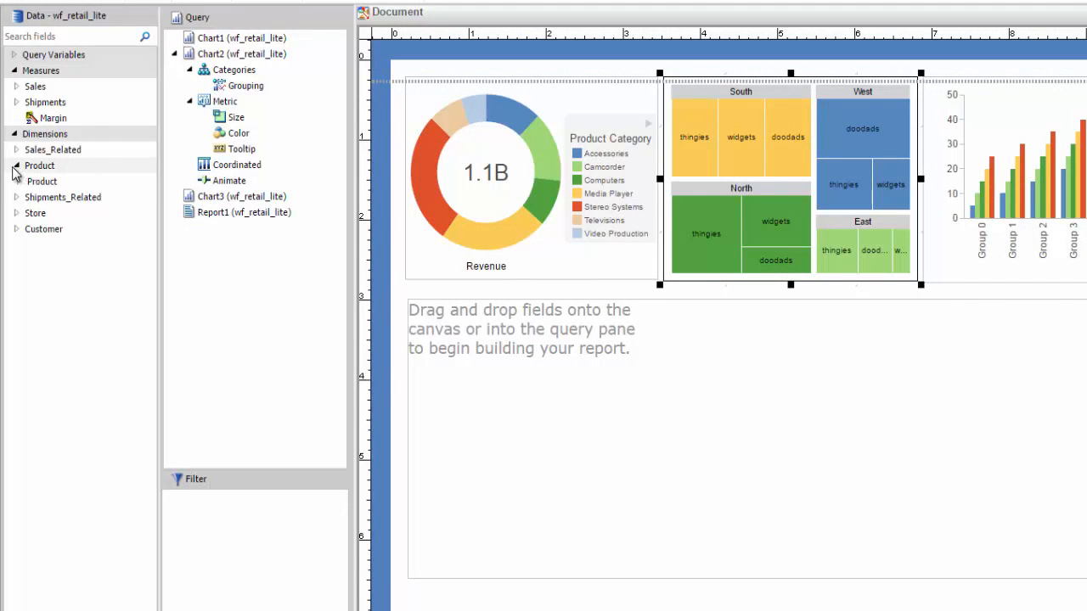
{"action": "left_click", "coordinate": [20, 181]}
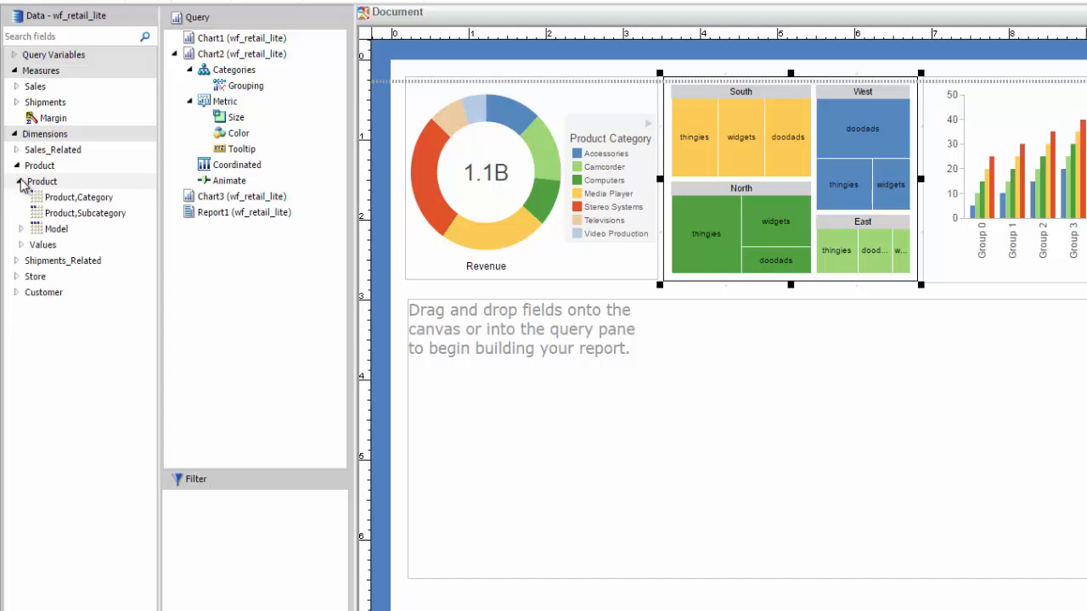
{"action": "left_click", "coordinate": [20, 229]}
{"action": "left_click_drag", "start_coordinate": [52, 293], "coordinate": [223, 98]}
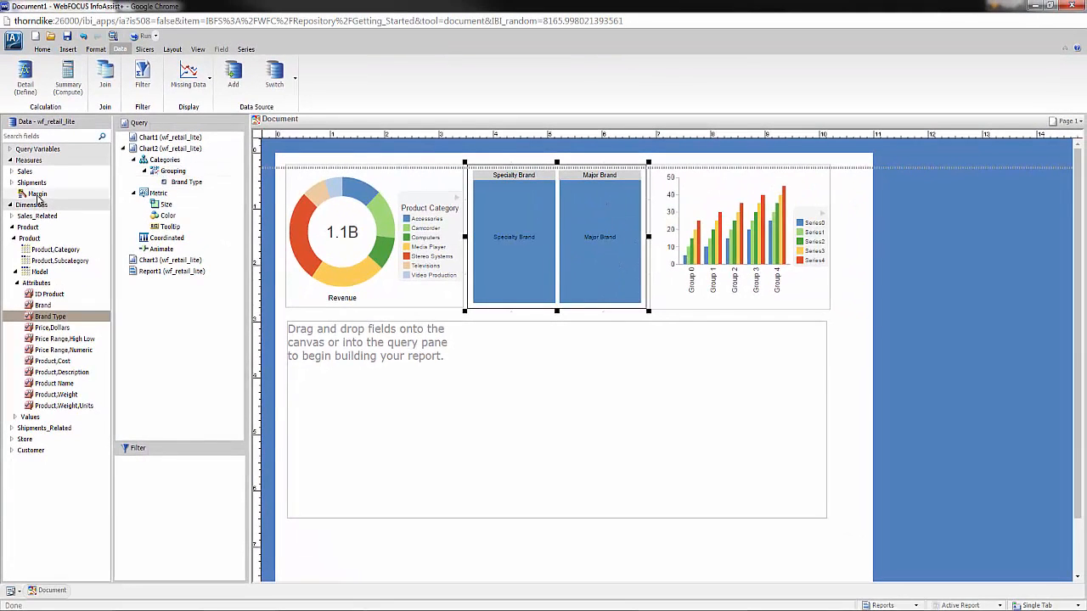
- Color the treemap by the Margin field and set its aggregation function to Average
{"action": "left_click_drag", "start_coordinate": [38, 194], "coordinate": [170, 226]}
{"action": "right_click", "coordinate": [171, 226]}
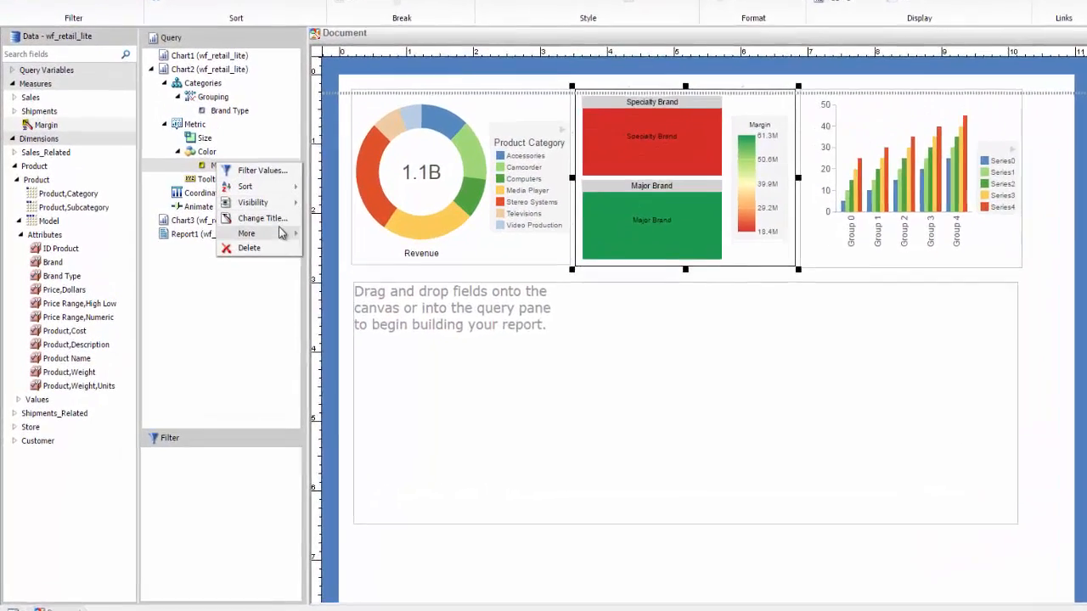
{"action": "mouse_move", "coordinate": [205, 276]}
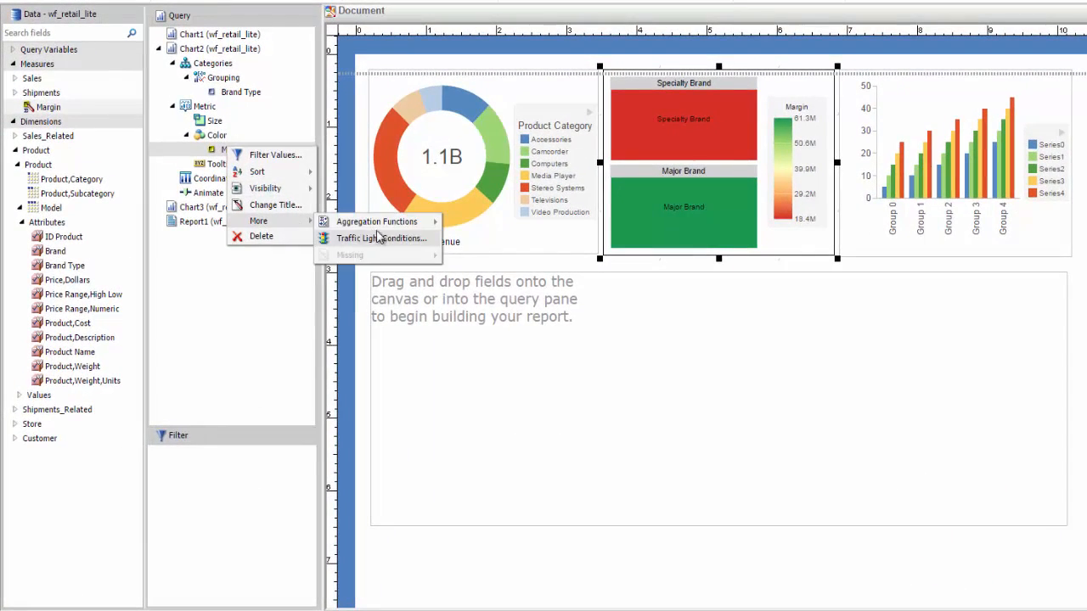
{"action": "mouse_move", "coordinate": [302, 282]}
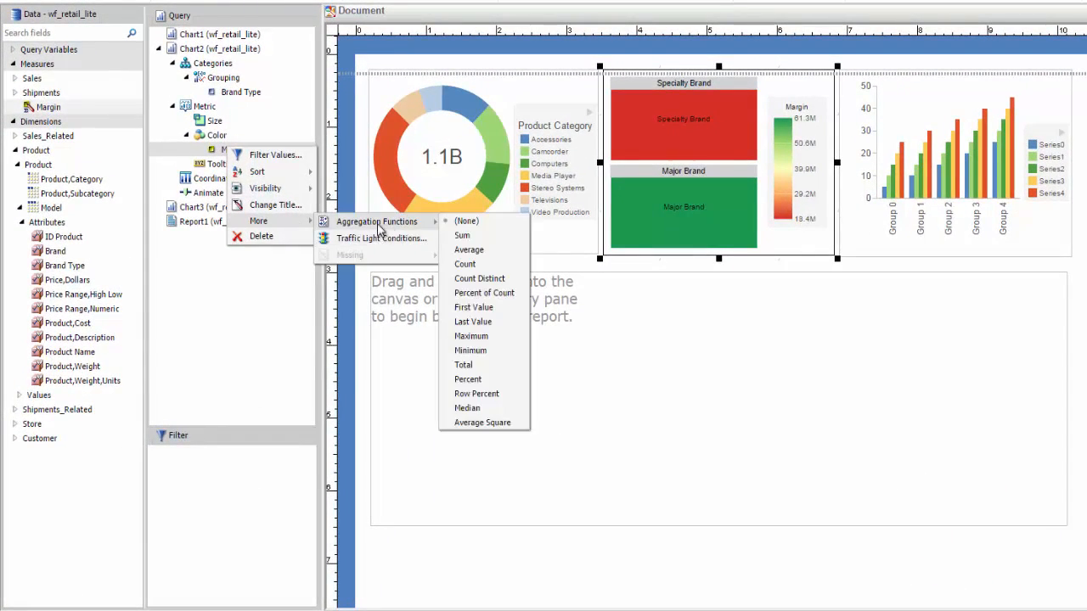
{"action": "left_click", "coordinate": [469, 249]}
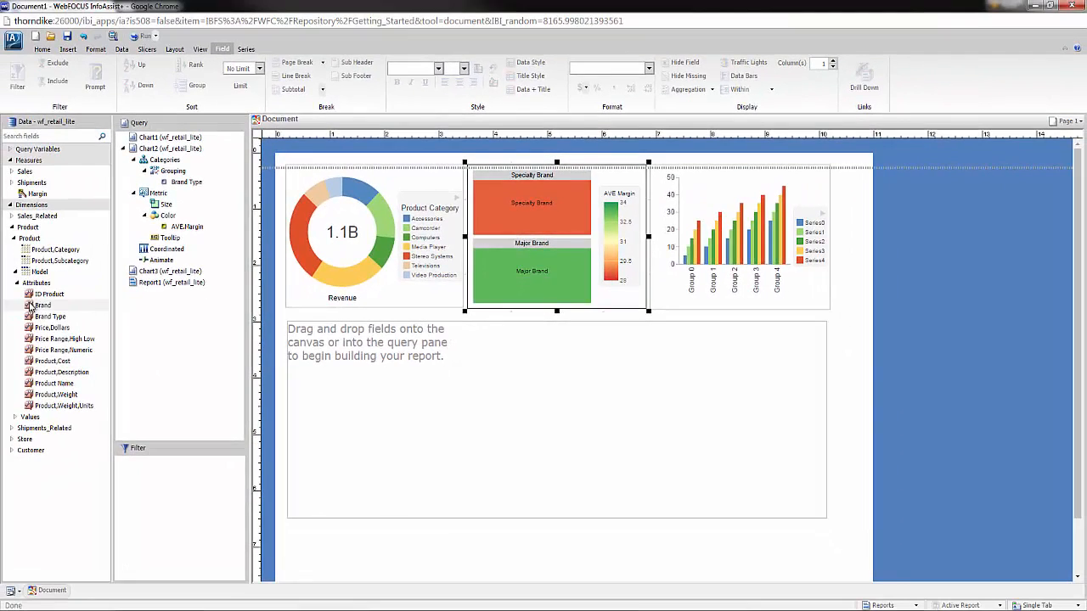
- Add Brand below Brand Type in the treemap's grouping and size the rectangles by Revenue
{"action": "left_click_drag", "start_coordinate": [40, 305], "coordinate": [180, 190]}
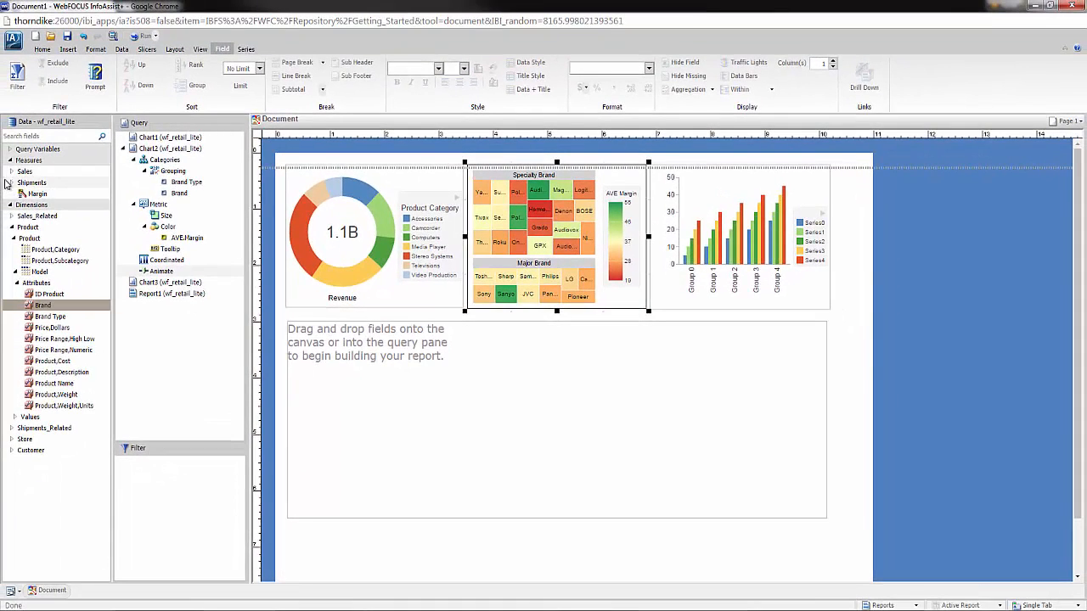
{"action": "left_click", "coordinate": [11, 173]}
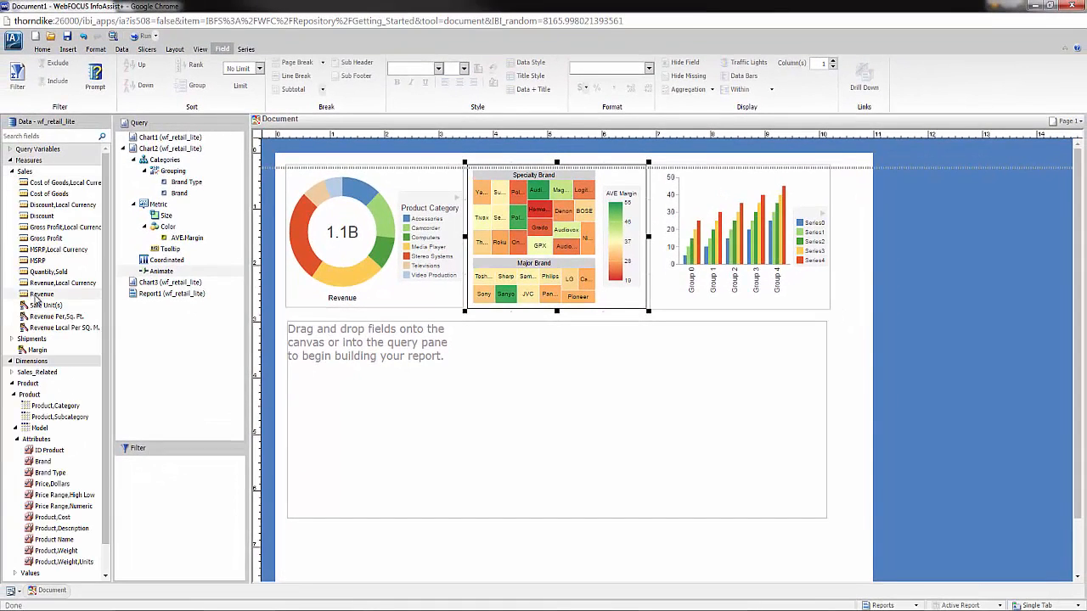
{"action": "left_click_drag", "start_coordinate": [36, 300], "coordinate": [181, 219]}
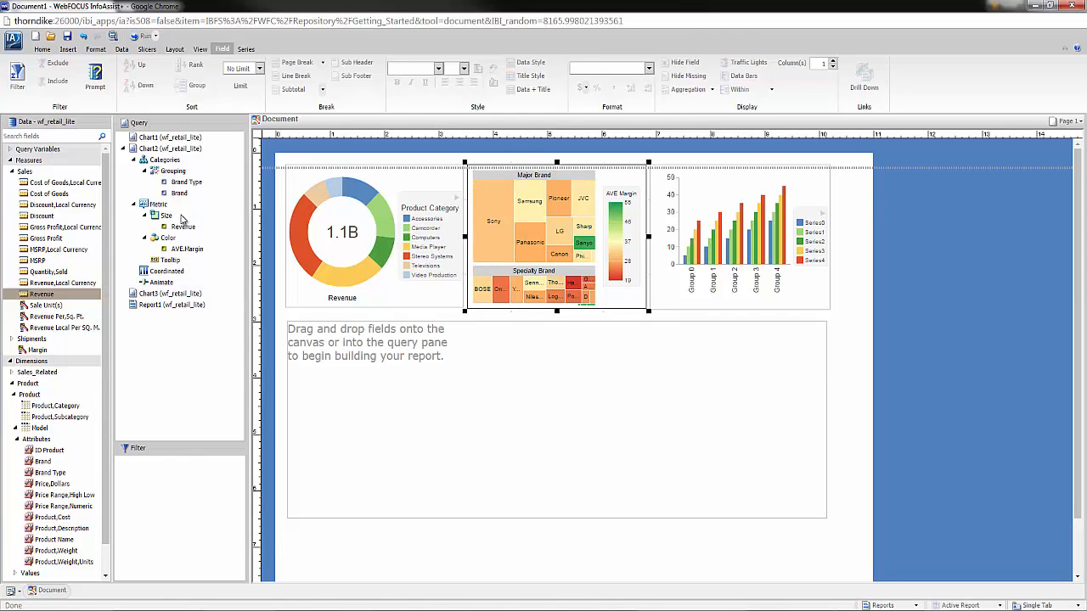
- Select the third chart in the row and start a new detail (Define) field named TY
{"action": "left_click", "coordinate": [702, 202]}
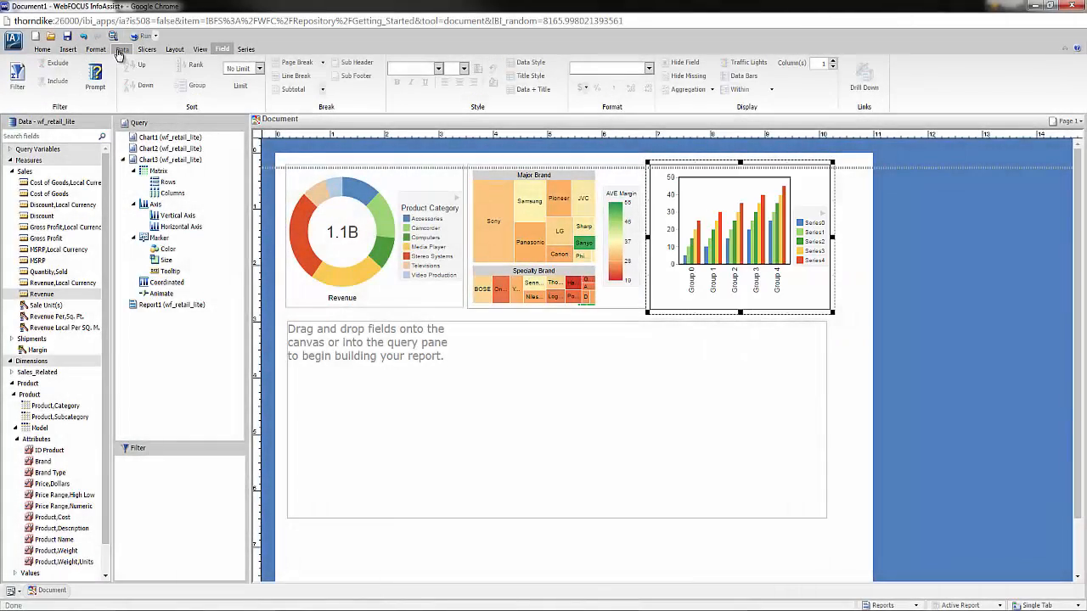
{"action": "left_click", "coordinate": [121, 50]}
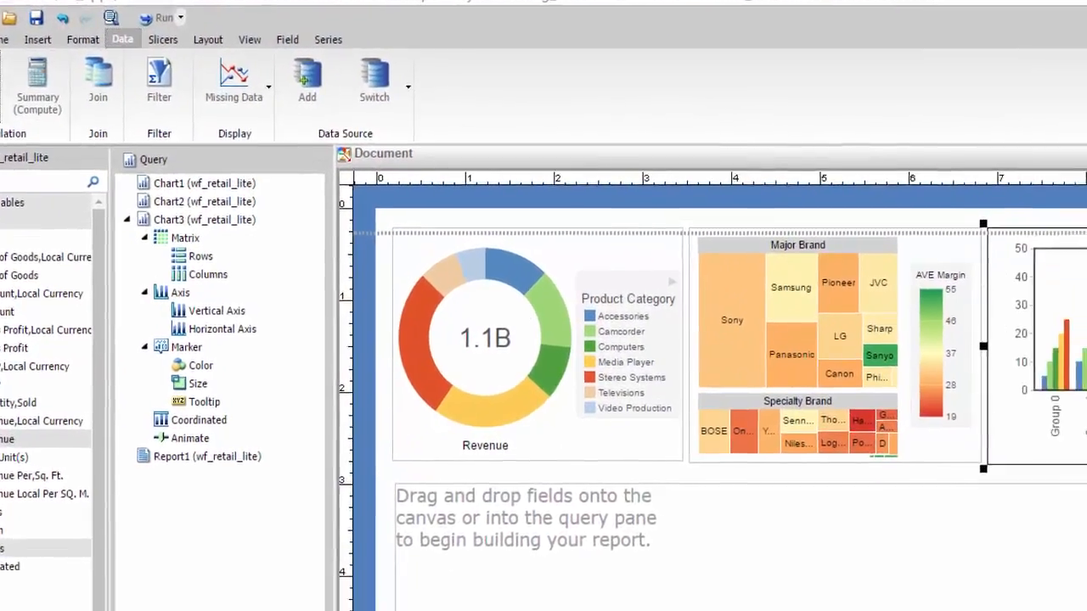
{"action": "left_click", "coordinate": [1, 85]}
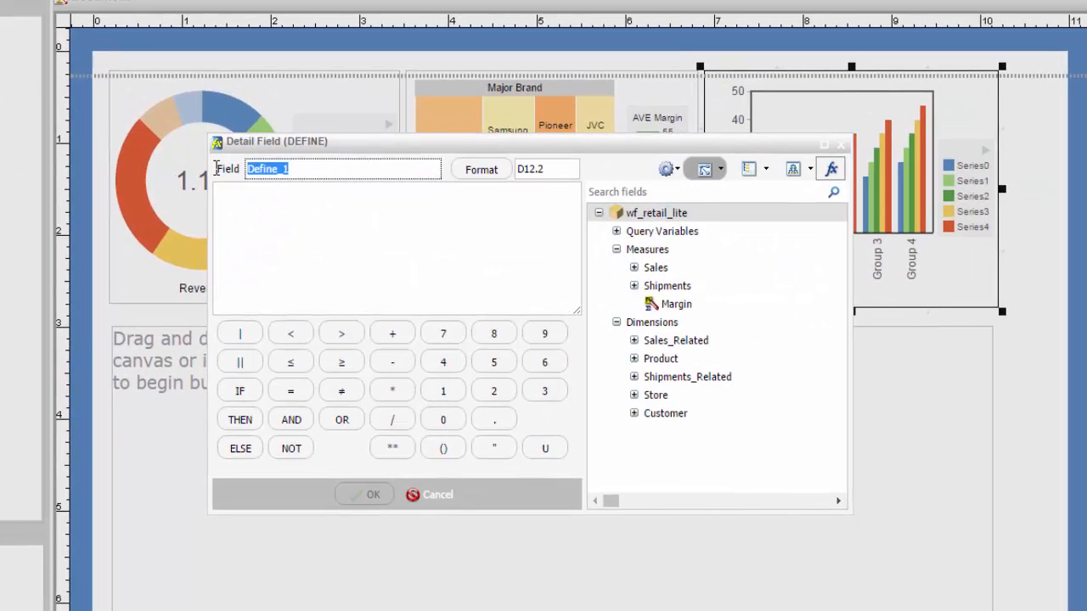
{"action": "type", "text": "TY"}
{"action": "left_click", "coordinate": [374, 254]}
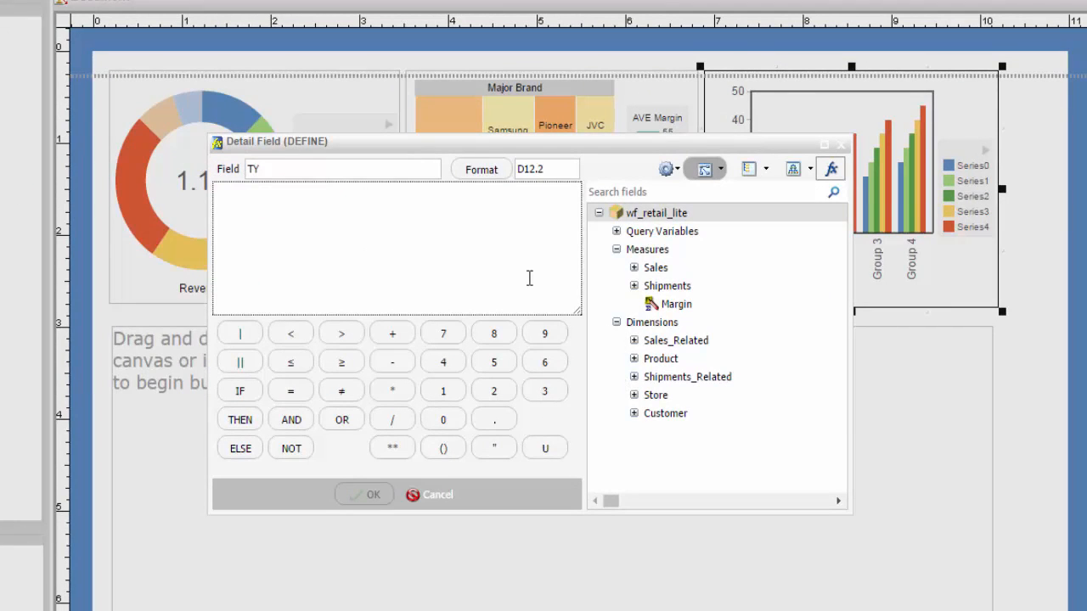
- Write the TY expression so it returns Revenue if Sale,Year equals '2015' and 0 otherwise
{"action": "type", "text": "IF"}
{"action": "left_click", "coordinate": [633, 340]}
{"action": "left_click", "coordinate": [651, 358]}
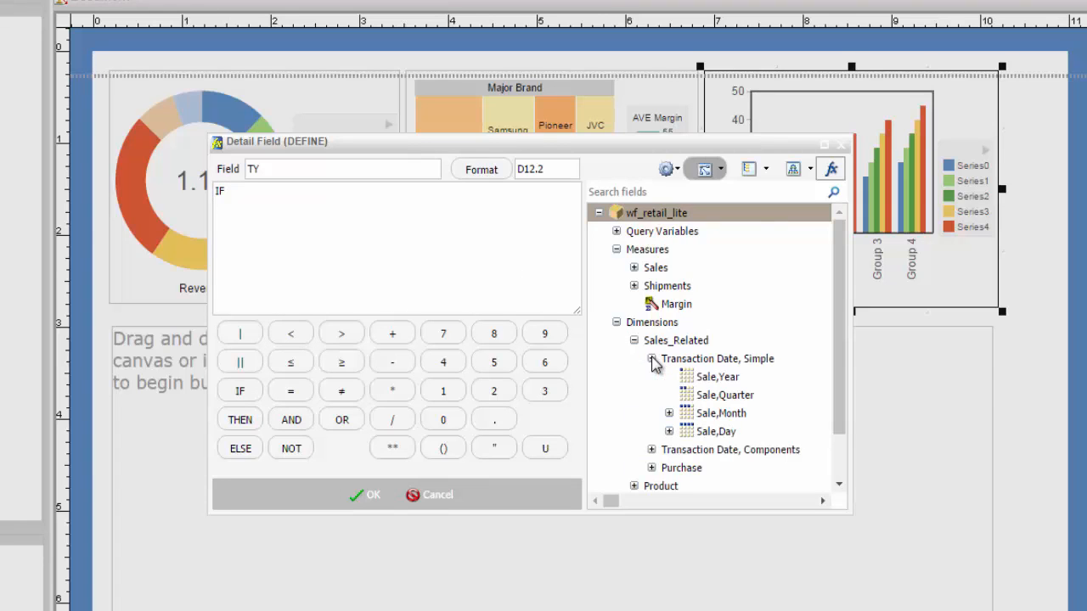
{"action": "double_click", "coordinate": [707, 377]}
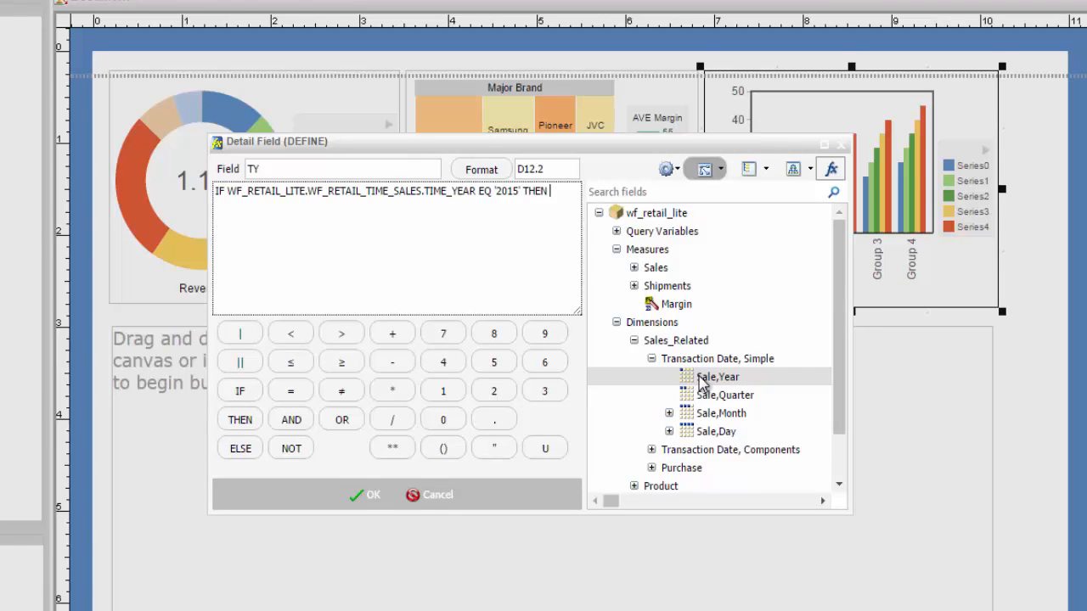
{"action": "left_click", "coordinate": [634, 268]}
{"action": "double_click", "coordinate": [692, 415]}
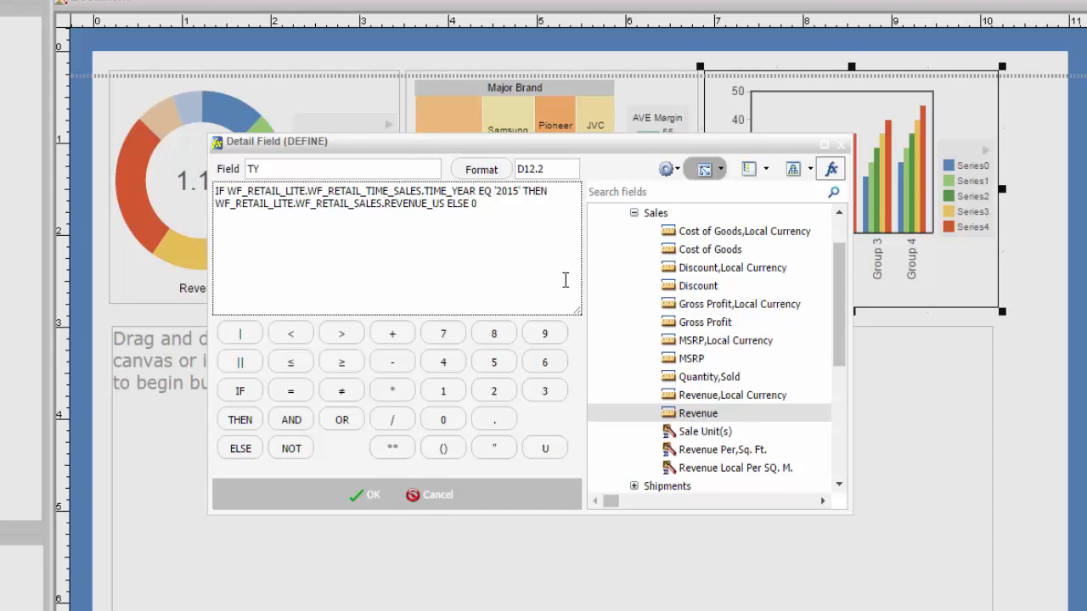
- Copy the entire TY expression for reuse and save the field
{"action": "key", "text": "ctrl+a"}
{"action": "key", "text": "ctrl+c"}
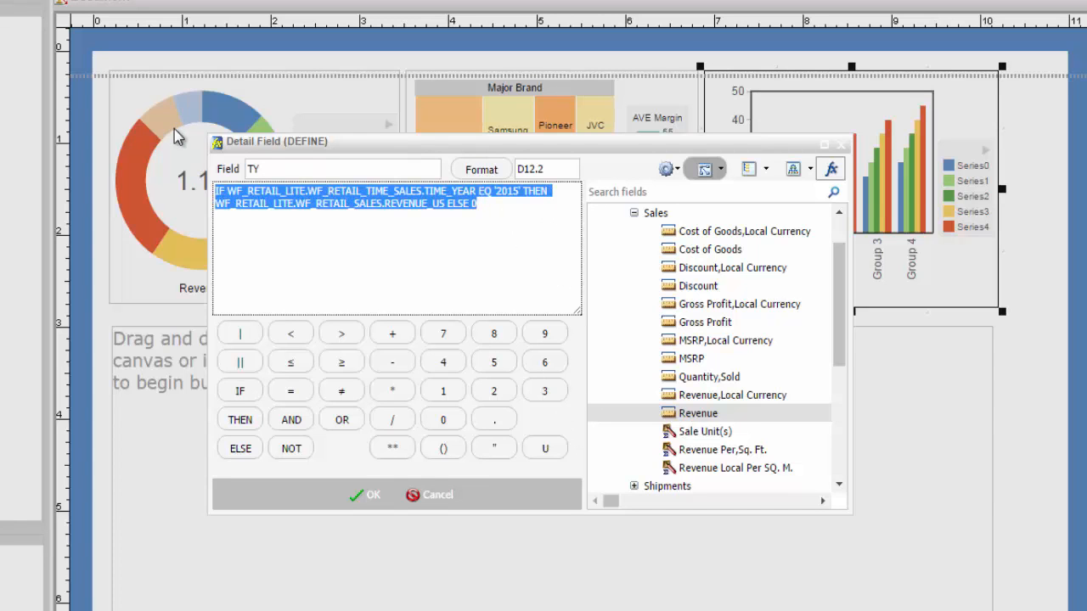
{"action": "left_click", "coordinate": [360, 501]}
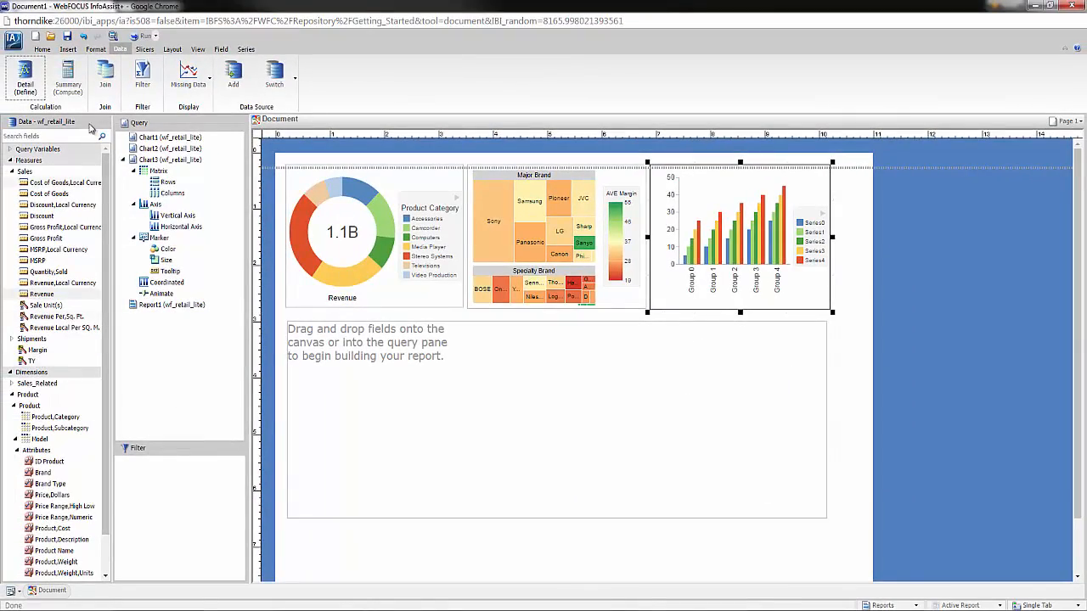
- Create a detail (Define) field LY from the copied TY expression, with the year changed to '2014'
{"action": "left_click", "coordinate": [25, 76]}
{"action": "type", "text": "L"}
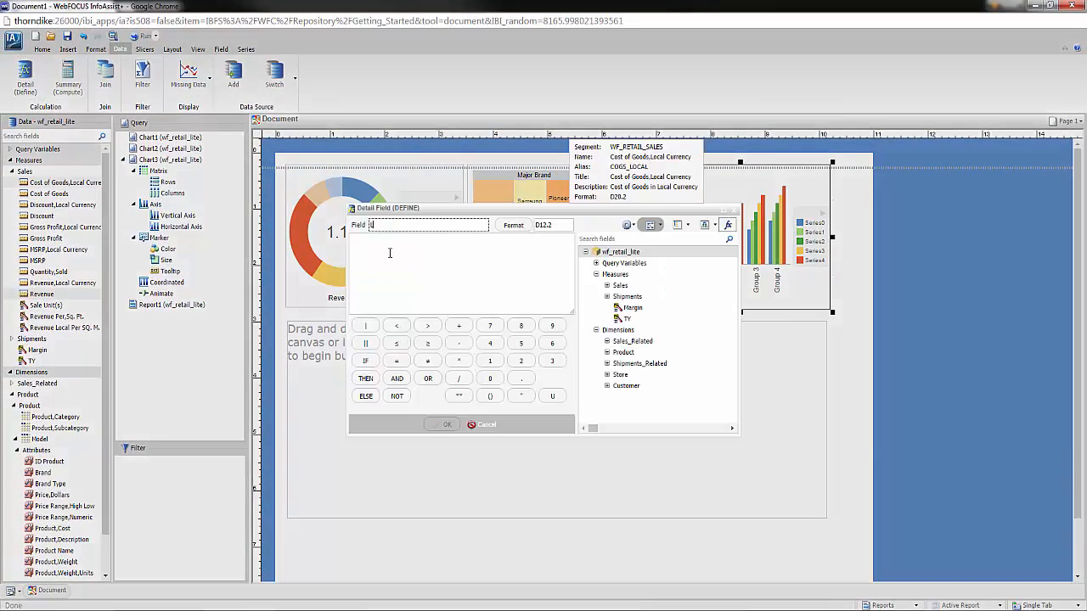
{"action": "type", "text": "Y"}
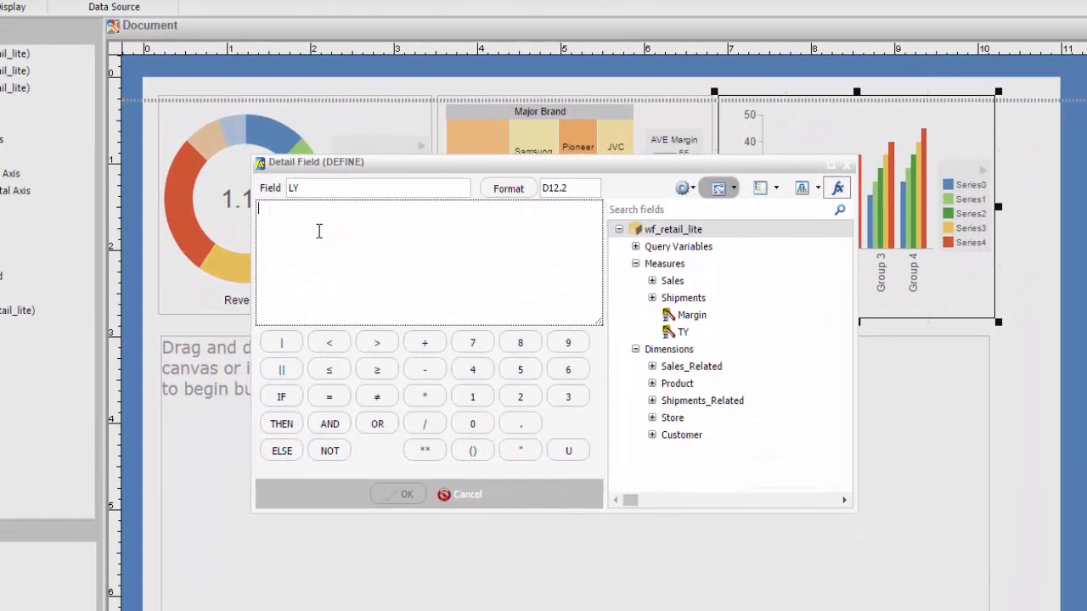
{"action": "key", "text": "ctrl+v"}
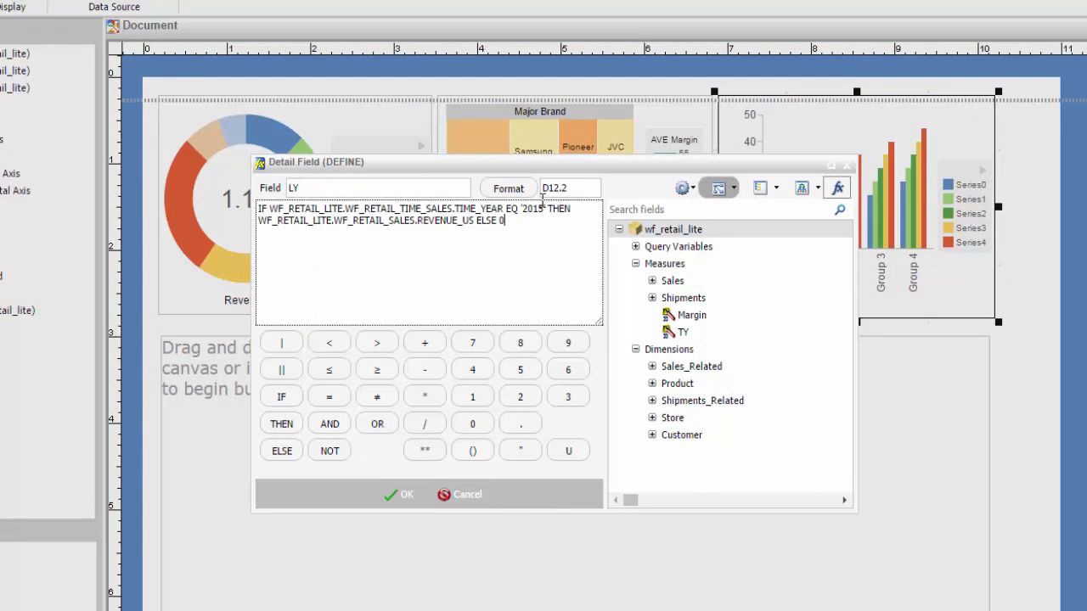
{"action": "key", "text": "BackSpace"}
{"action": "type", "text": "4"}
{"action": "left_click", "coordinate": [409, 496]}
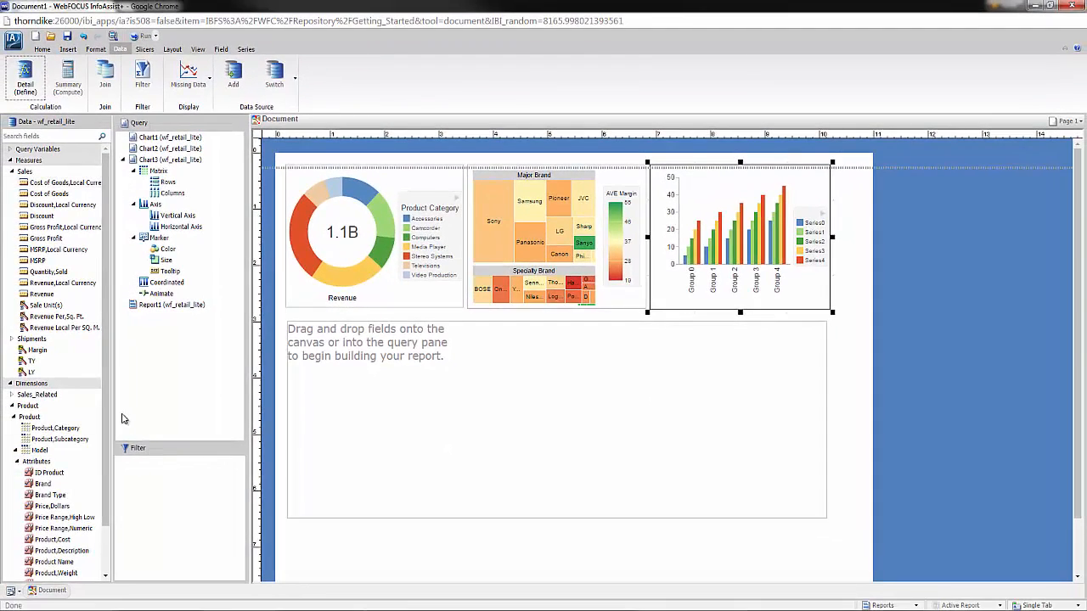
- Plot TY and LY by Sale,Month in the third chart and convert it to a line chart
{"action": "left_click", "coordinate": [12, 395]}
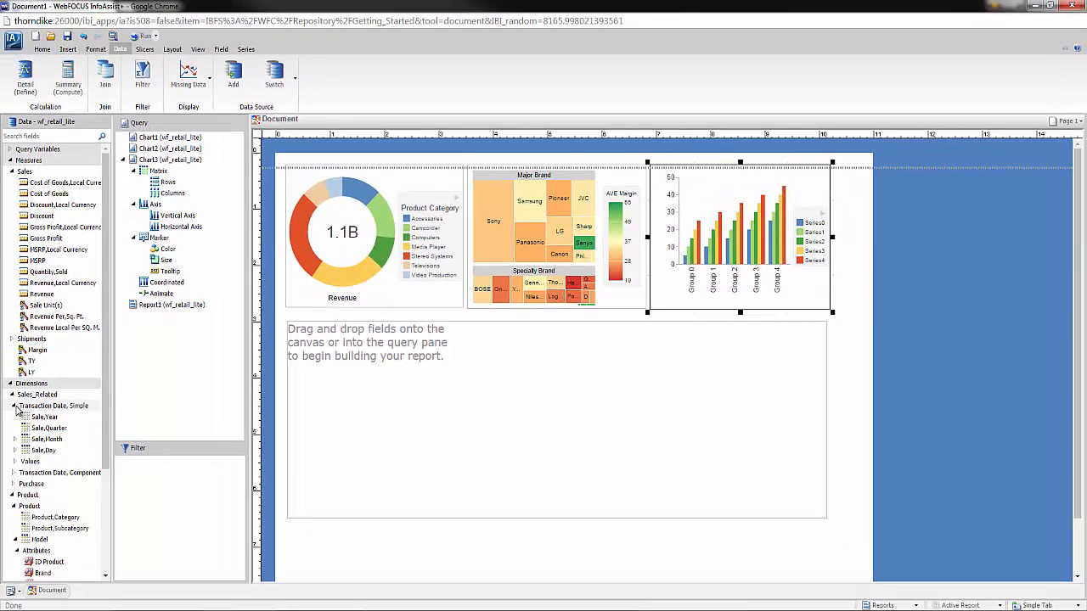
{"action": "left_click_drag", "start_coordinate": [47, 439], "coordinate": [706, 259]}
{"action": "left_click_drag", "start_coordinate": [31, 361], "coordinate": [774, 246]}
{"action": "left_click_drag", "start_coordinate": [68, 372], "coordinate": [725, 223]}
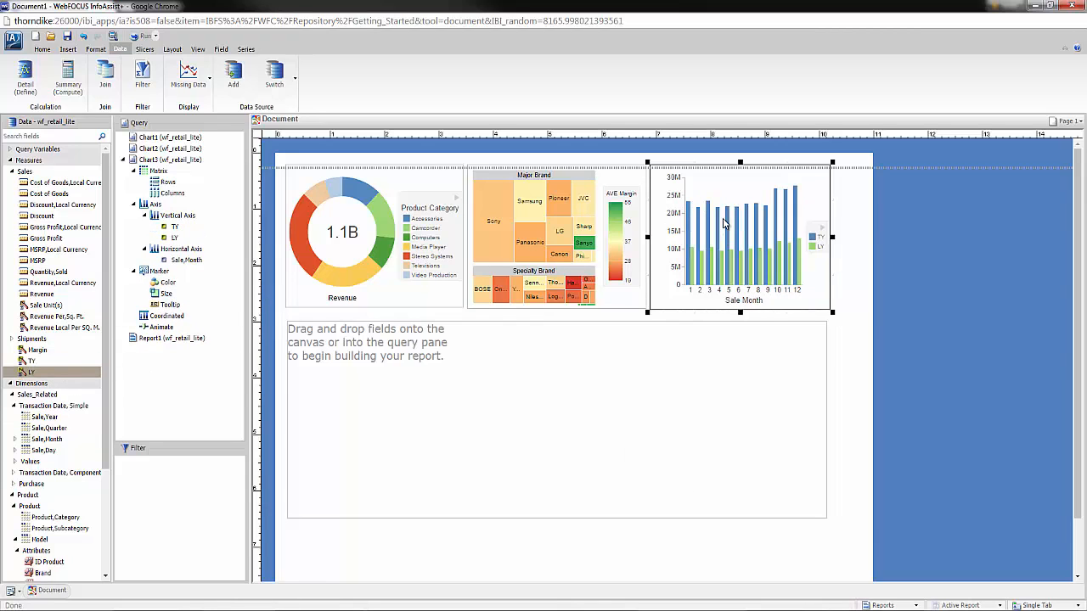
{"action": "left_click", "coordinate": [95, 48]}
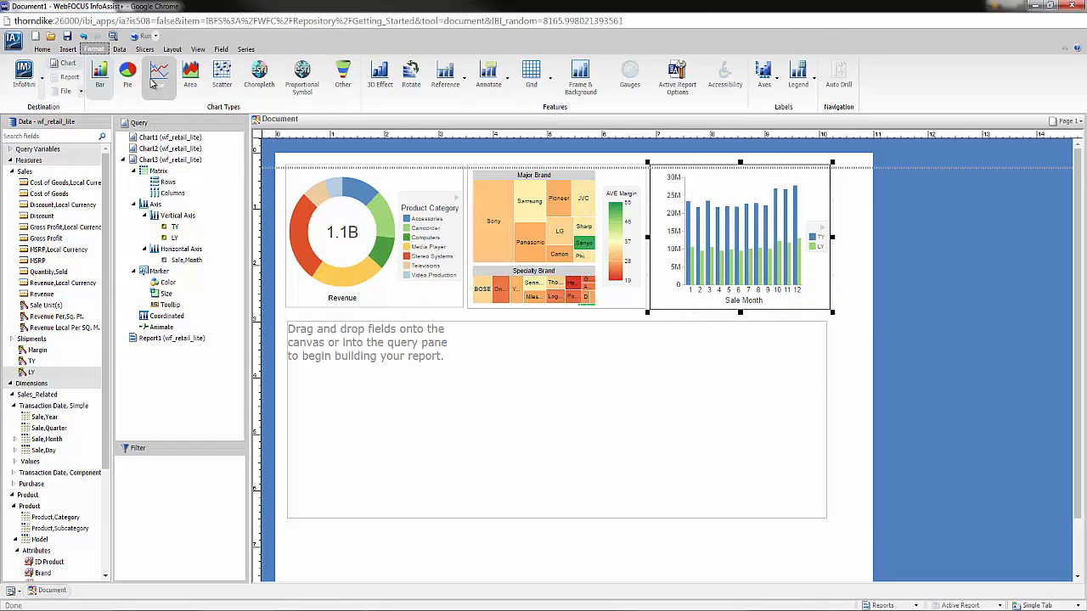
{"action": "left_click", "coordinate": [154, 80]}
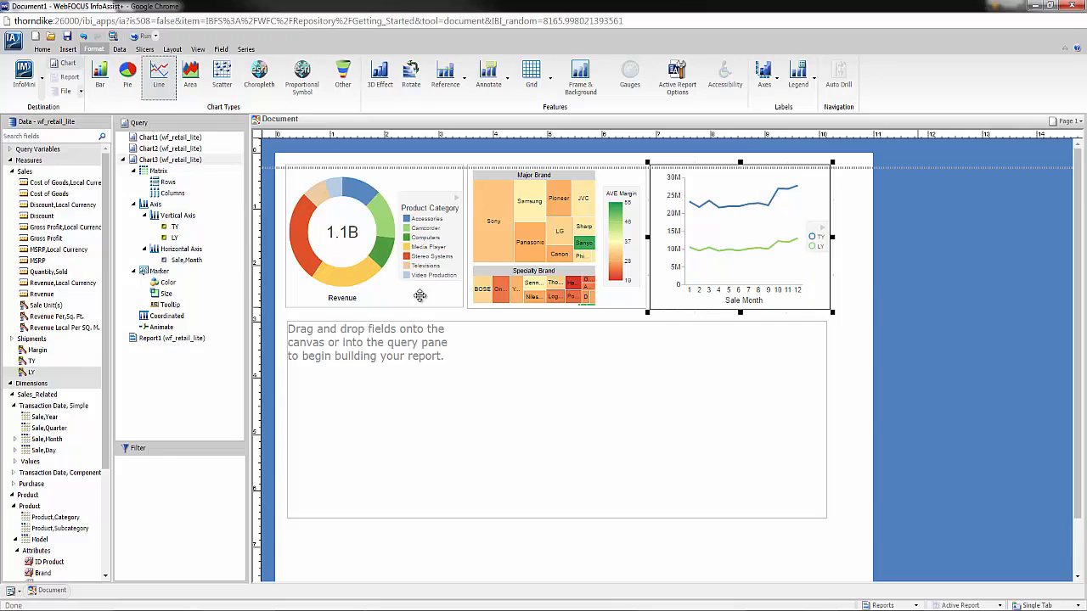
- Fill the empty report with Model and Product,Category as sort fields and TY and LY as summed columns
{"action": "left_click", "coordinate": [448, 342]}
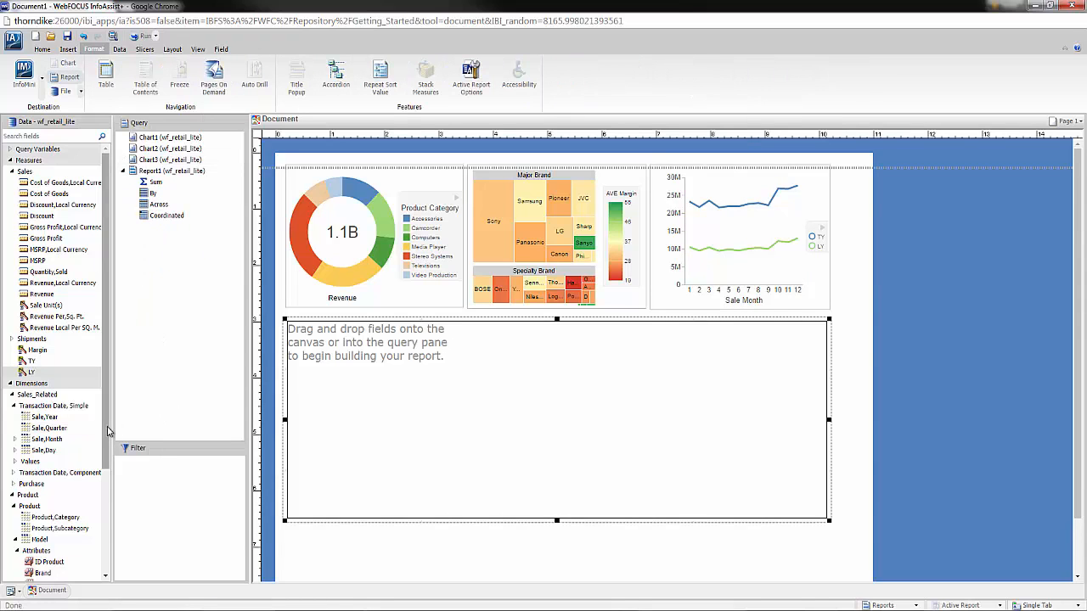
{"action": "left_click_drag", "start_coordinate": [107, 435], "coordinate": [111, 499]}
{"action": "left_click_drag", "start_coordinate": [38, 461], "coordinate": [348, 435]}
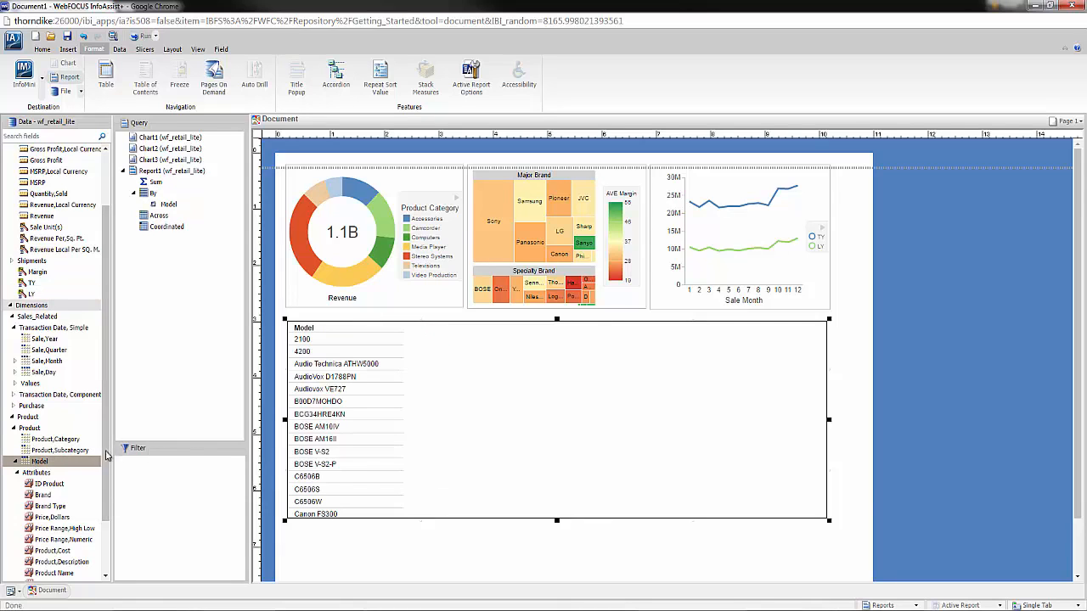
{"action": "left_click_drag", "start_coordinate": [61, 441], "coordinate": [461, 426]}
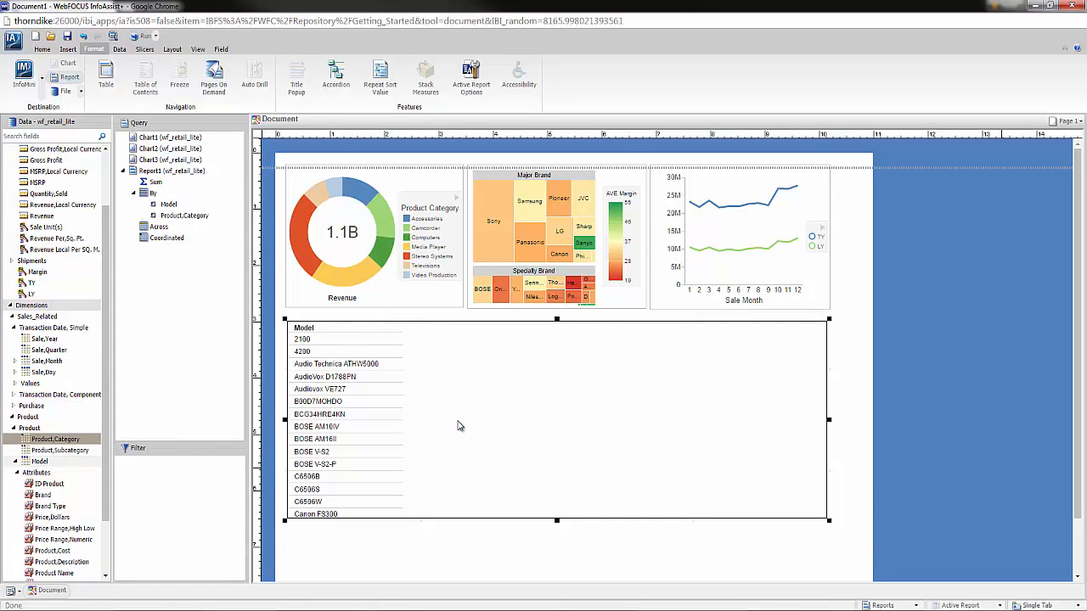
{"action": "left_click_drag", "start_coordinate": [28, 282], "coordinate": [542, 376]}
{"action": "left_click_drag", "start_coordinate": [28, 294], "coordinate": [561, 380]}
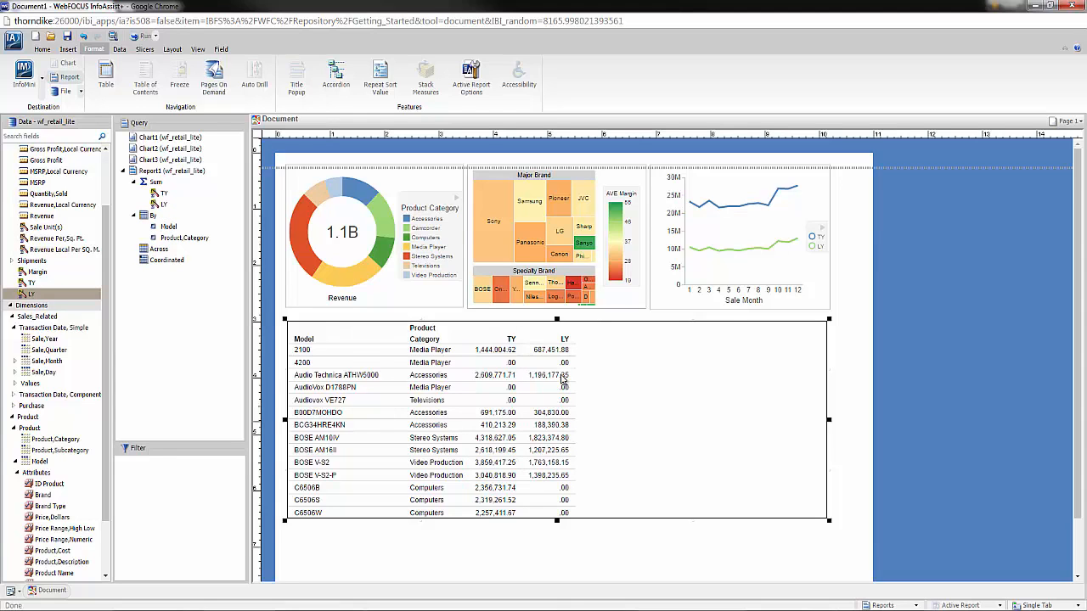
- Start a new summary (Compute) field for the report and name it Variance
{"action": "left_click", "coordinate": [563, 380]}
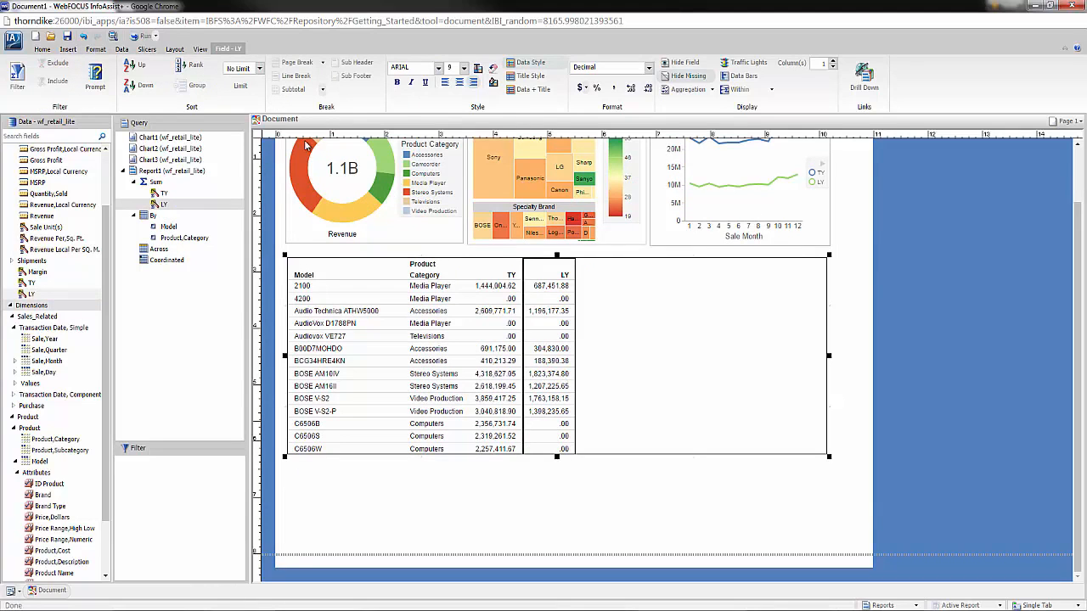
{"action": "left_click", "coordinate": [120, 49]}
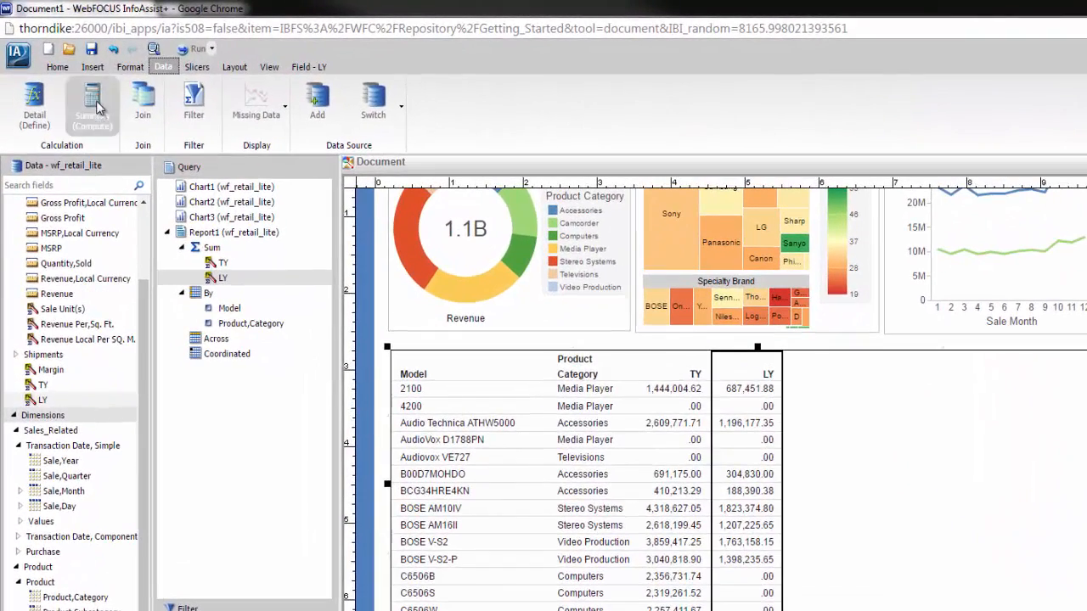
{"action": "left_click", "coordinate": [96, 106]}
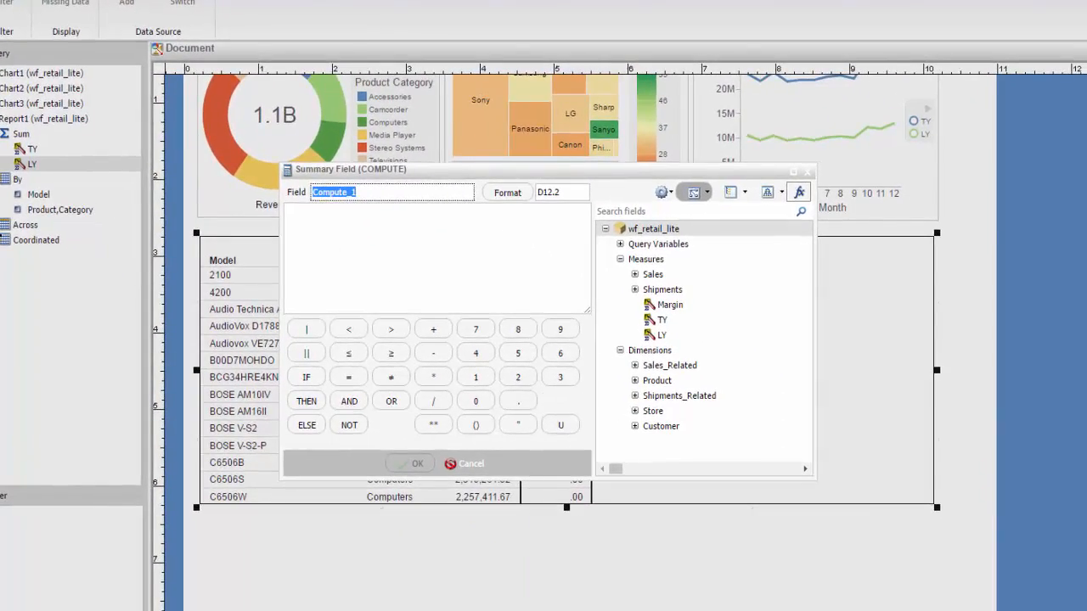
{"action": "type", "text": "vAR"}
{"action": "key", "text": "BackSpace"}
{"action": "key", "text": "BackSpace"}
{"action": "key", "text": "BackSpace"}
{"action": "type", "text": "Variance"}
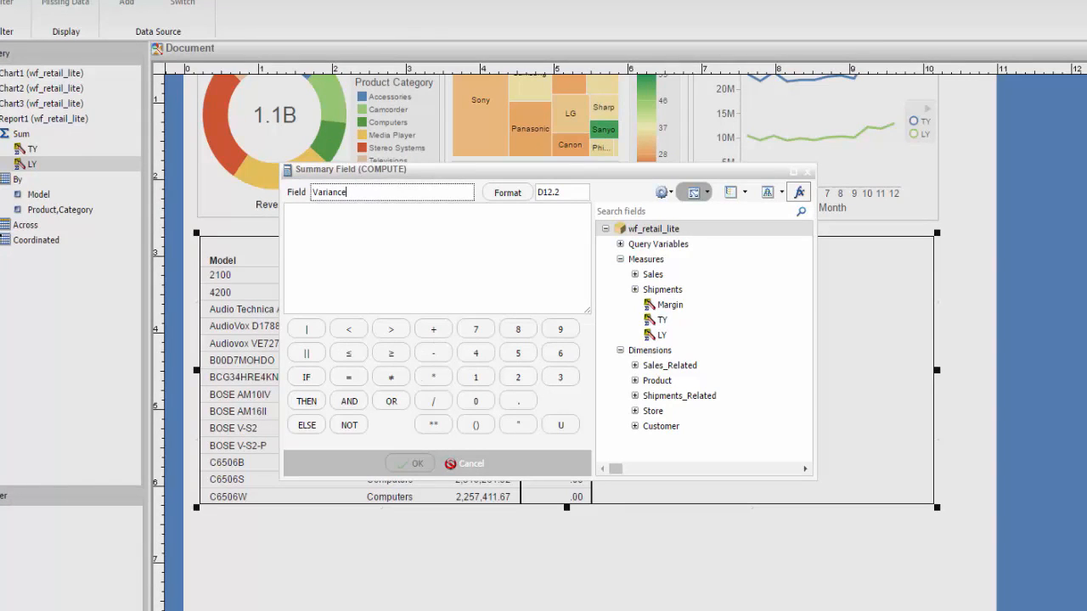
- Define the Variance expression as TY - LY and save the field
{"action": "left_click", "coordinate": [655, 321]}
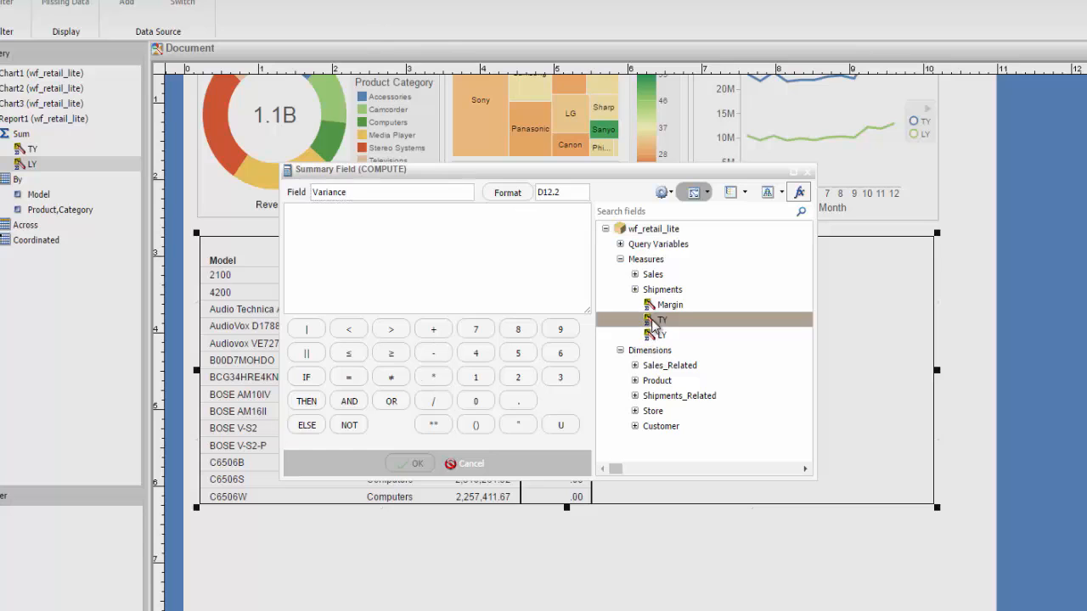
{"action": "double_click", "coordinate": [656, 321]}
{"action": "type", "text": "-"}
{"action": "double_click", "coordinate": [661, 335]}
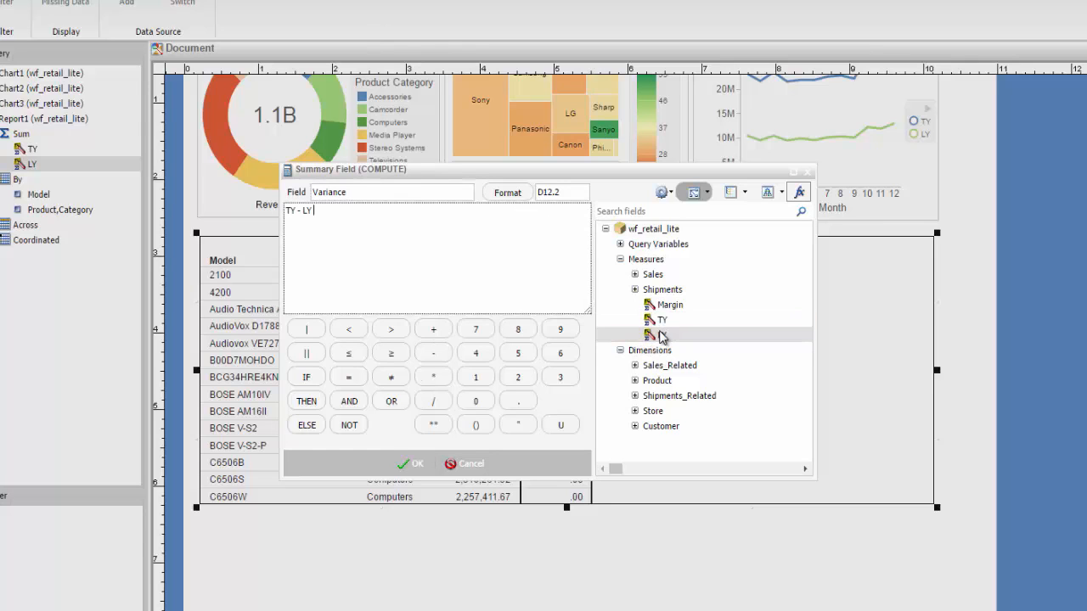
{"action": "left_click", "coordinate": [389, 470]}
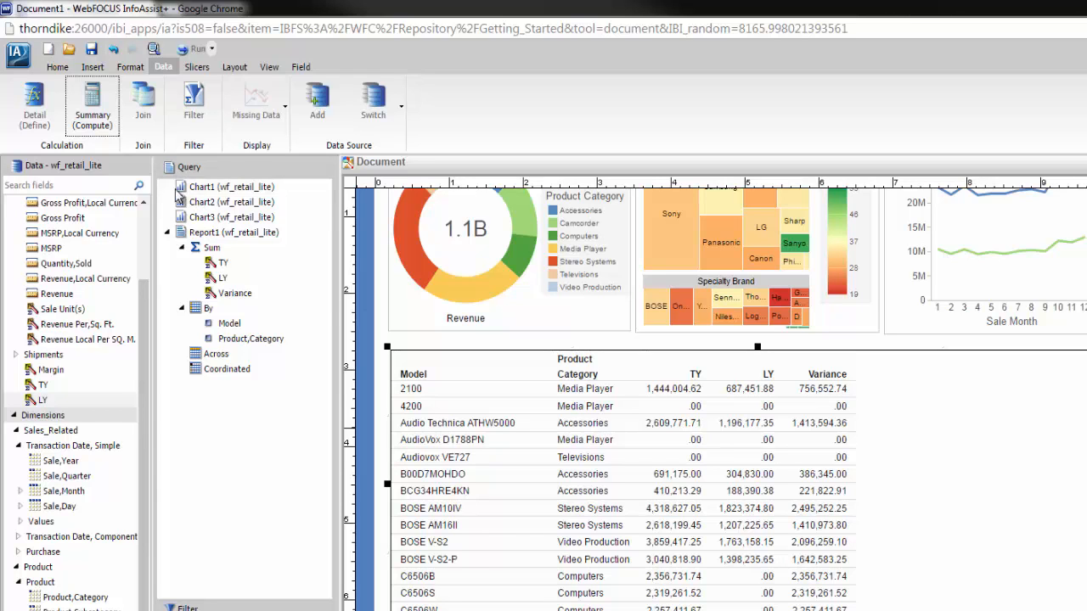
- Start another summary (Compute) field named p_change and give it the Percent display format
{"action": "left_click", "coordinate": [103, 115]}
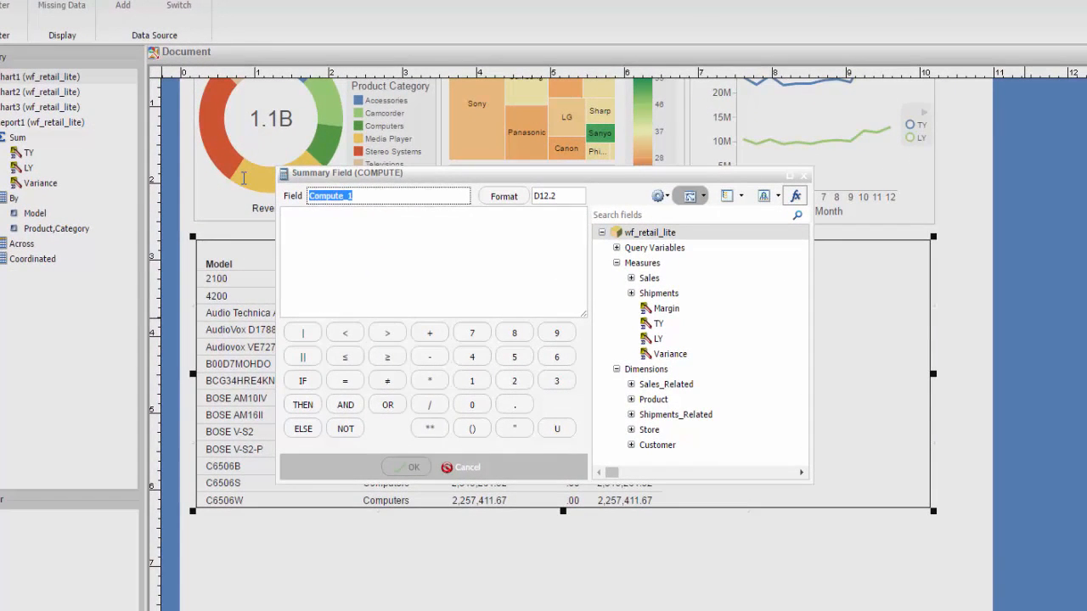
{"action": "type", "text": "p_change"}
{"action": "left_click", "coordinate": [502, 198]}
{"action": "left_click", "coordinate": [655, 209]}
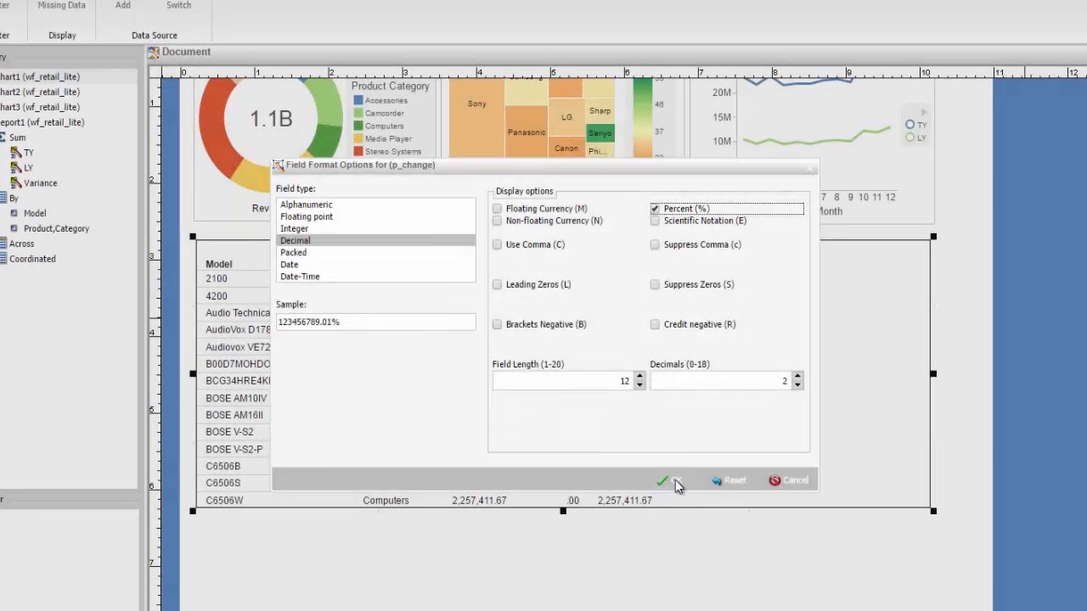
{"action": "left_click", "coordinate": [677, 483]}
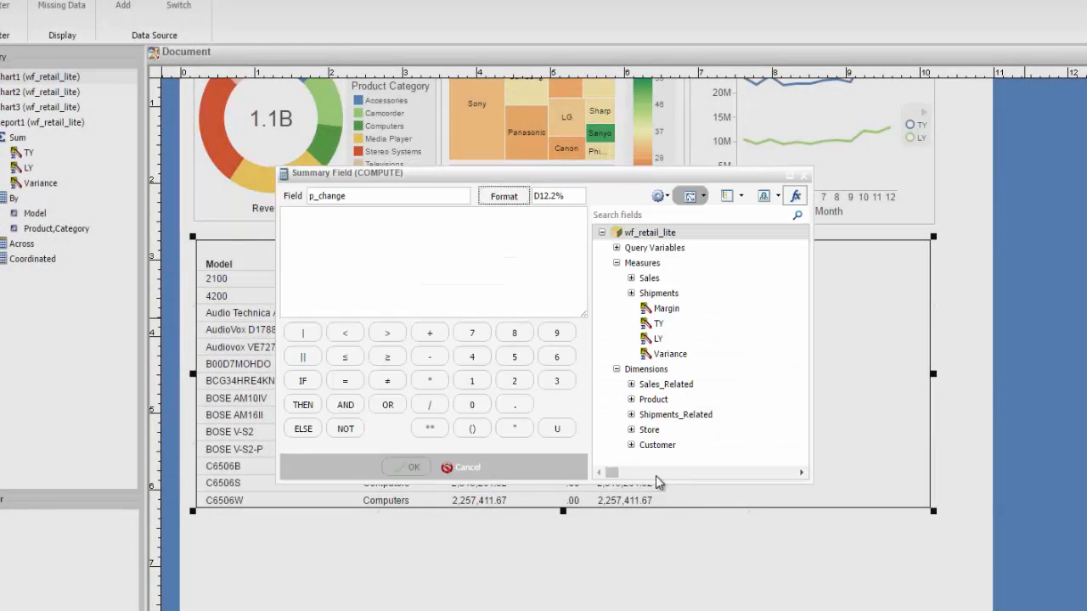
- Define the p_change expression as ( Variance / TY )*100 and save the field
{"action": "left_click", "coordinate": [337, 274]}
{"action": "type", "text": "("}
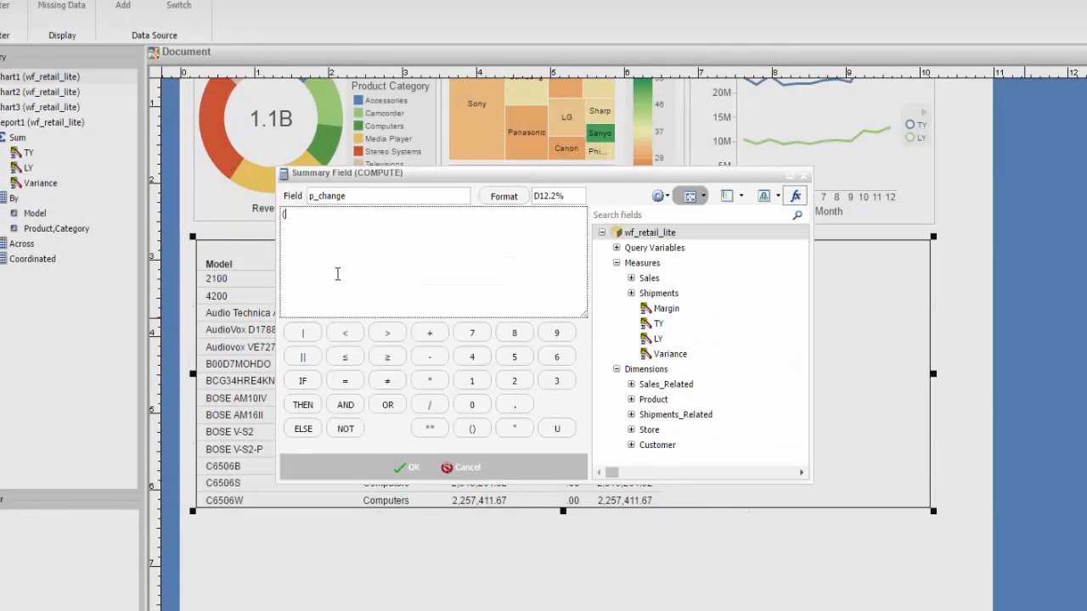
{"action": "double_click", "coordinate": [655, 354]}
{"action": "type", "text": "/"}
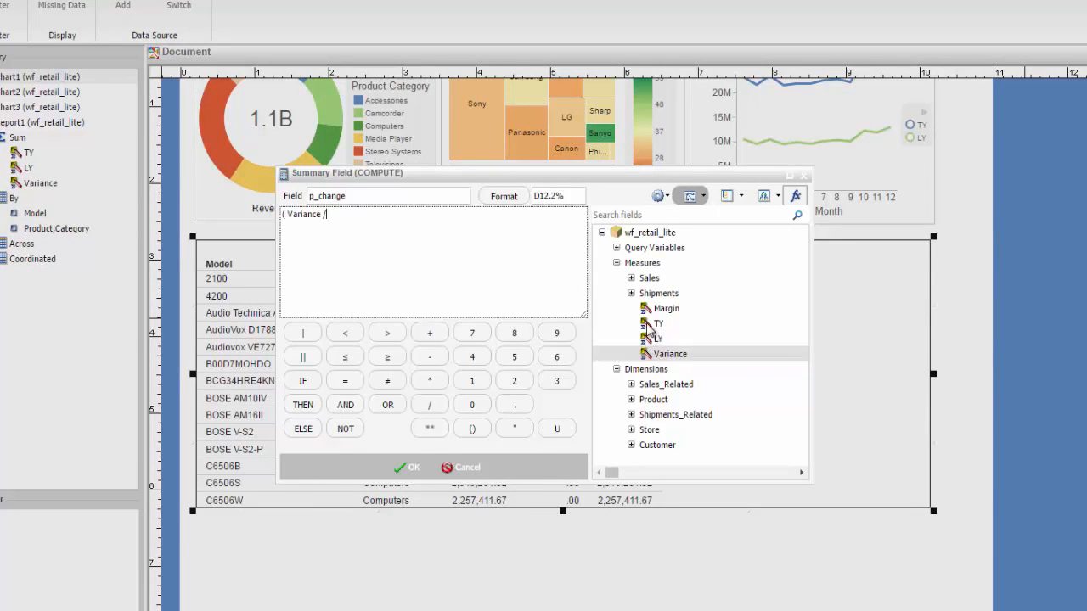
{"action": "double_click", "coordinate": [649, 324]}
{"action": "type", "text": ")*100"}
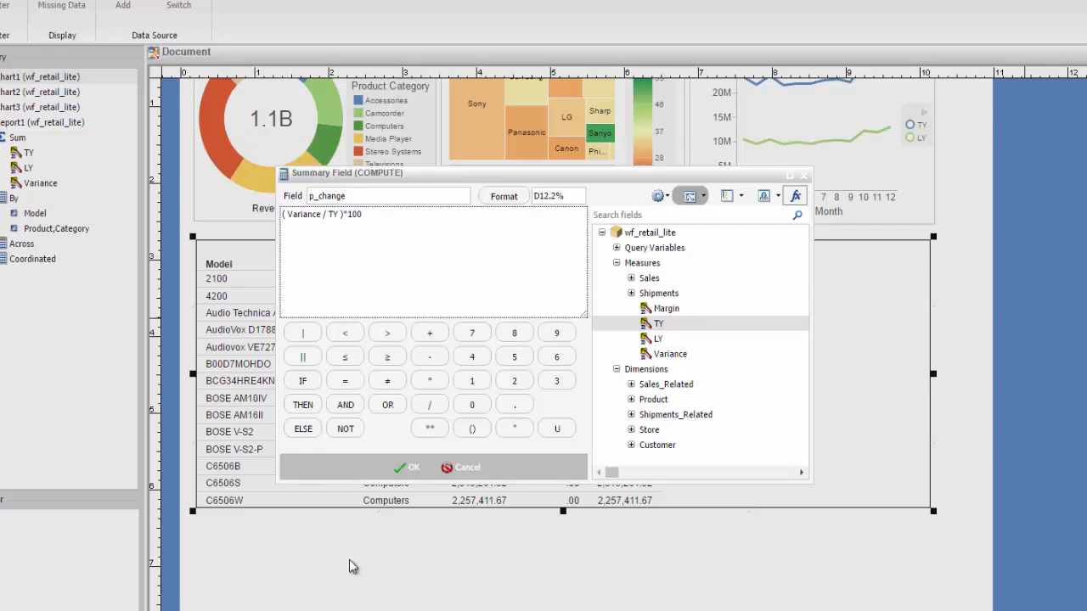
{"action": "left_click", "coordinate": [409, 468]}
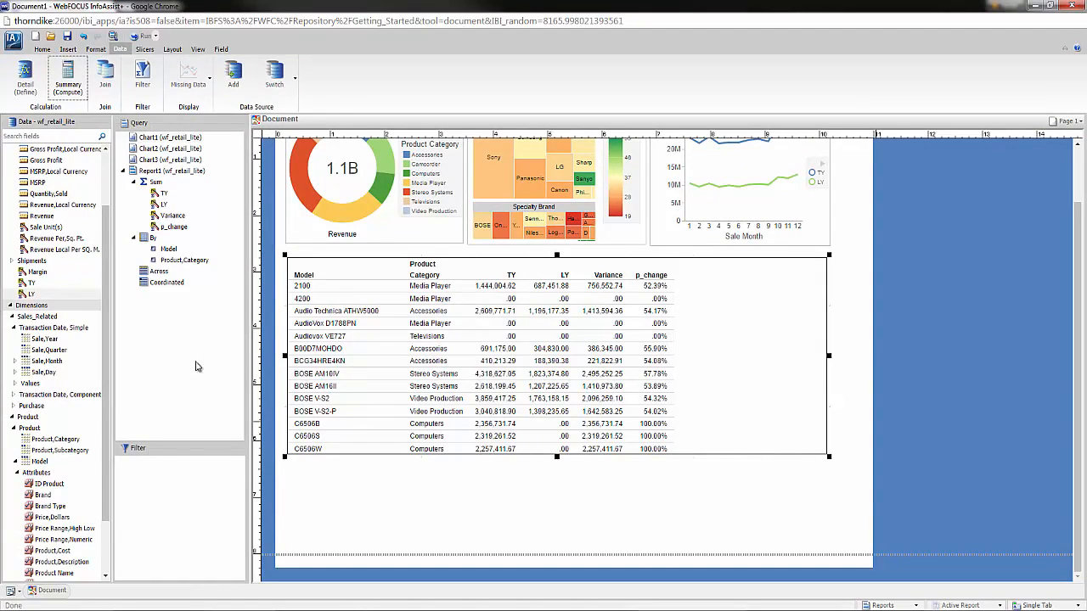
- Add Margin as the report's last column and set its aggregation function to Average
{"action": "left_click_drag", "start_coordinate": [39, 271], "coordinate": [740, 355]}
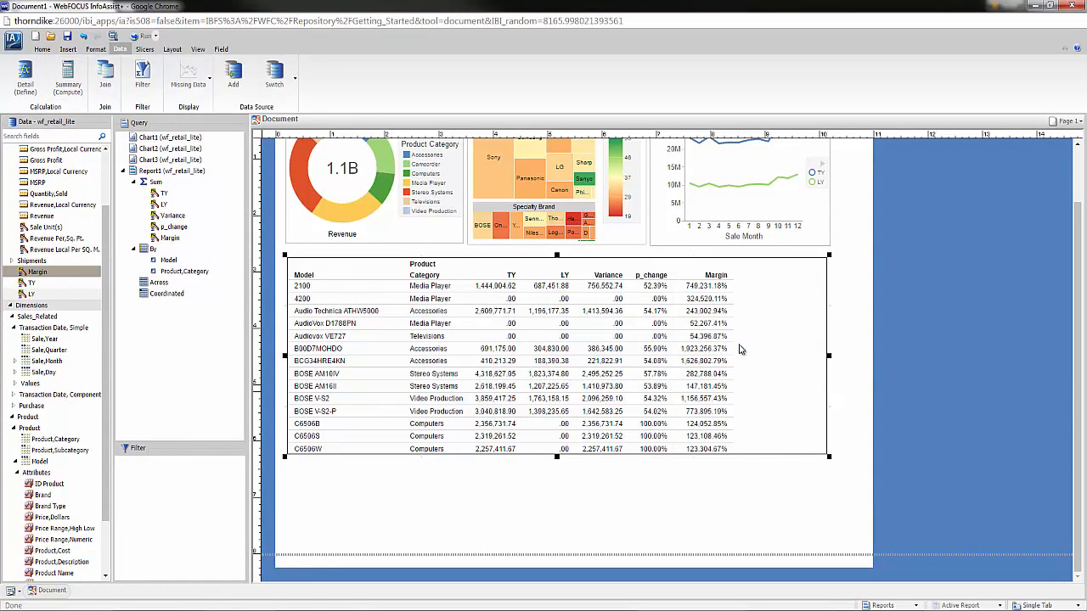
{"action": "right_click", "coordinate": [174, 239]}
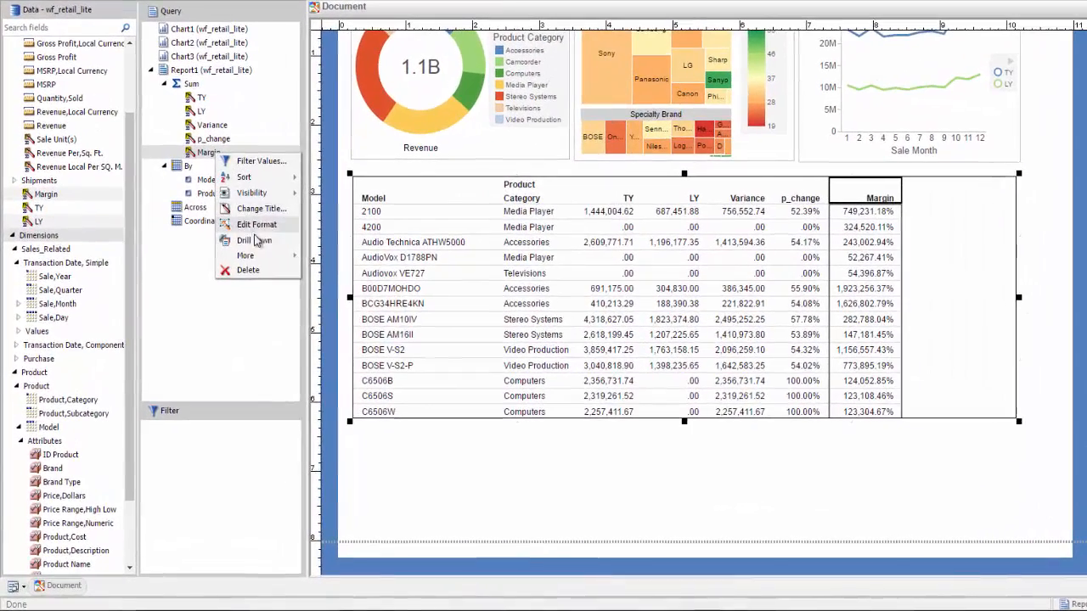
{"action": "mouse_move", "coordinate": [270, 258]}
{"action": "mouse_move", "coordinate": [370, 277]}
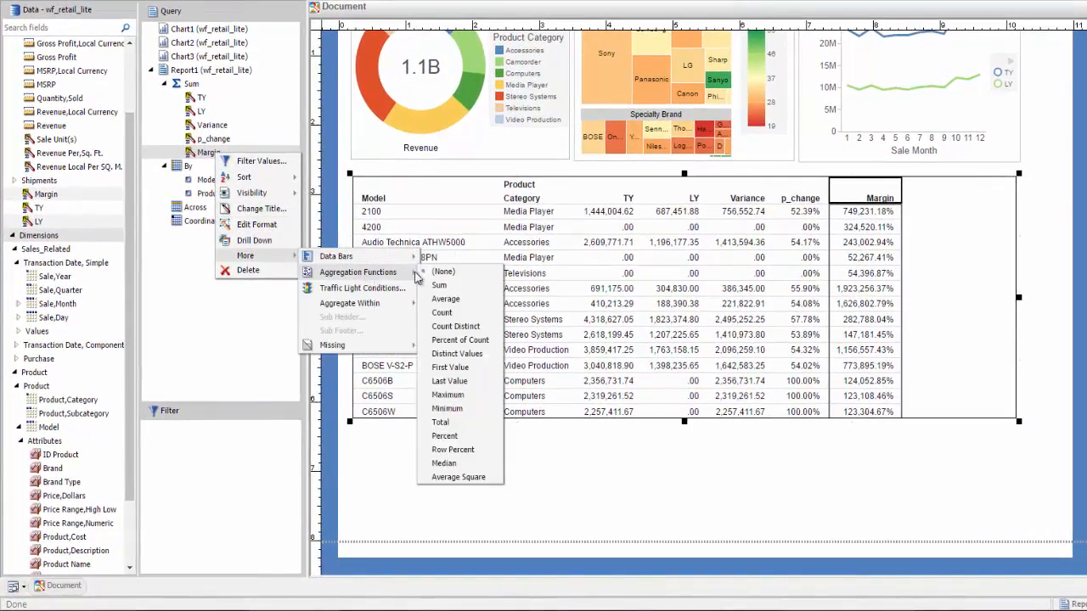
{"action": "left_click", "coordinate": [443, 301]}
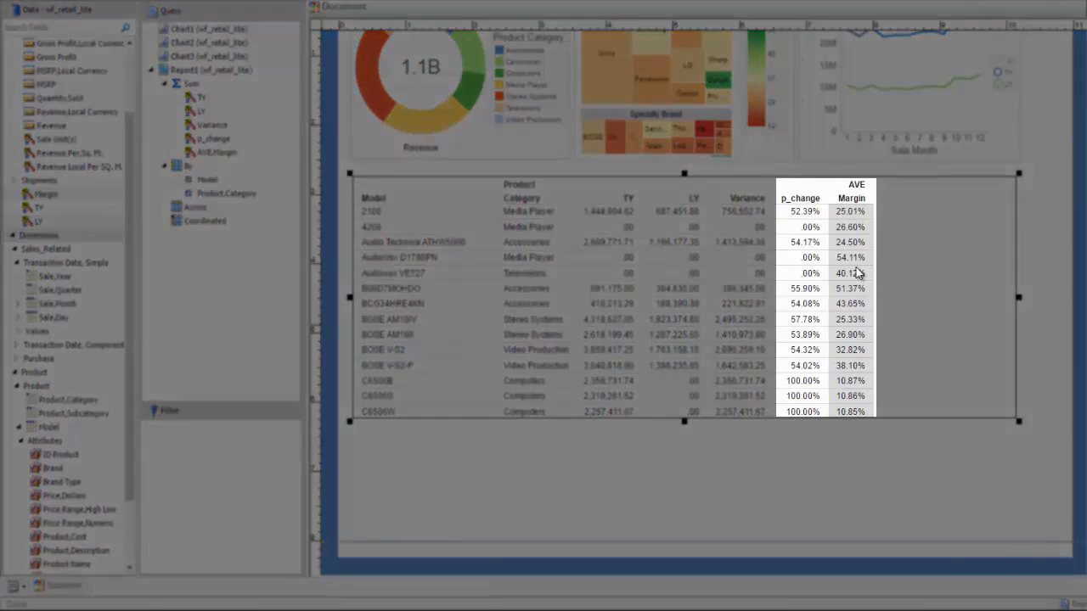
- Turn on data bars for the report's AVE Margin and p_change columns and run the document
{"action": "left_click", "coordinate": [857, 273]}
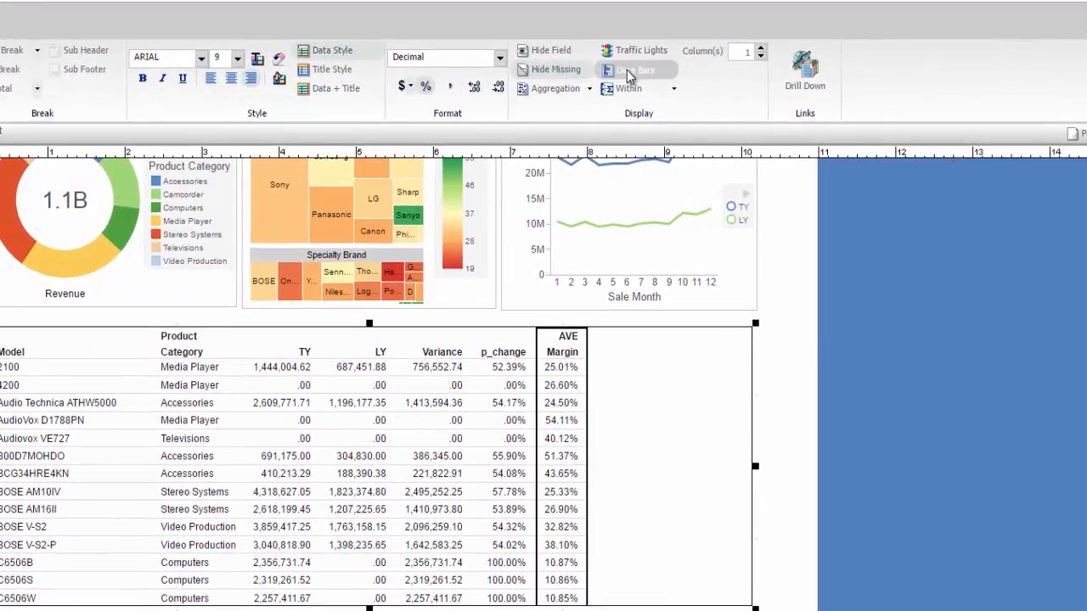
{"action": "left_click", "coordinate": [627, 70]}
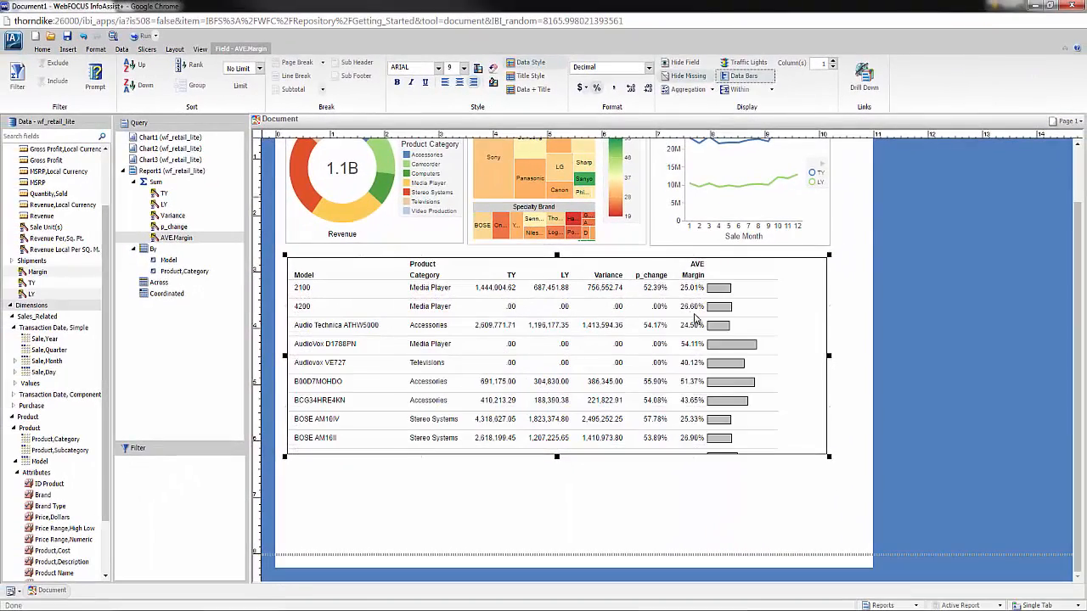
{"action": "left_click", "coordinate": [659, 290]}
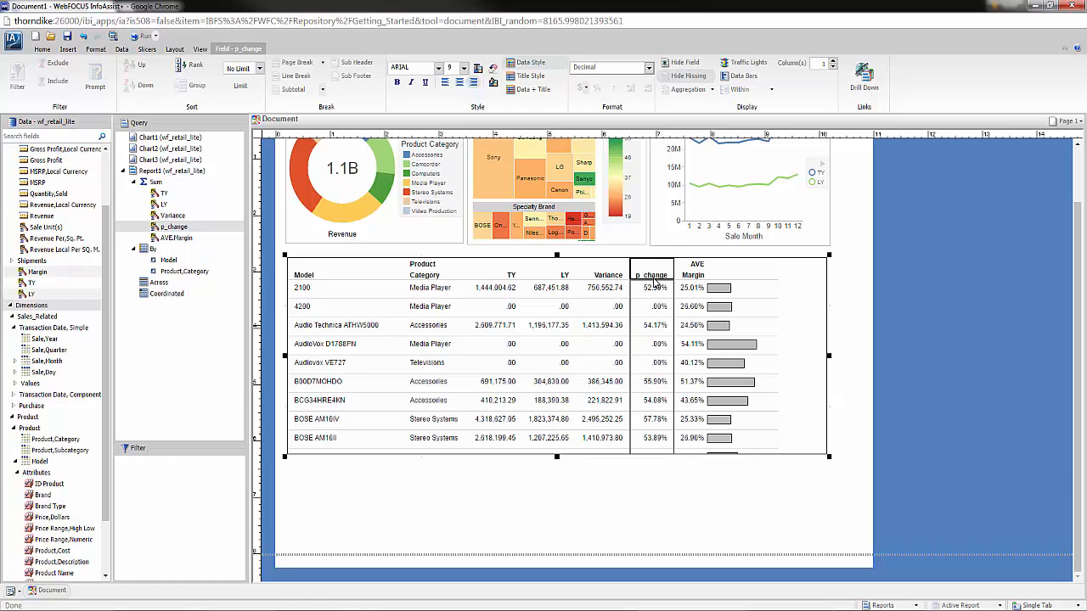
{"action": "left_click", "coordinate": [736, 76]}
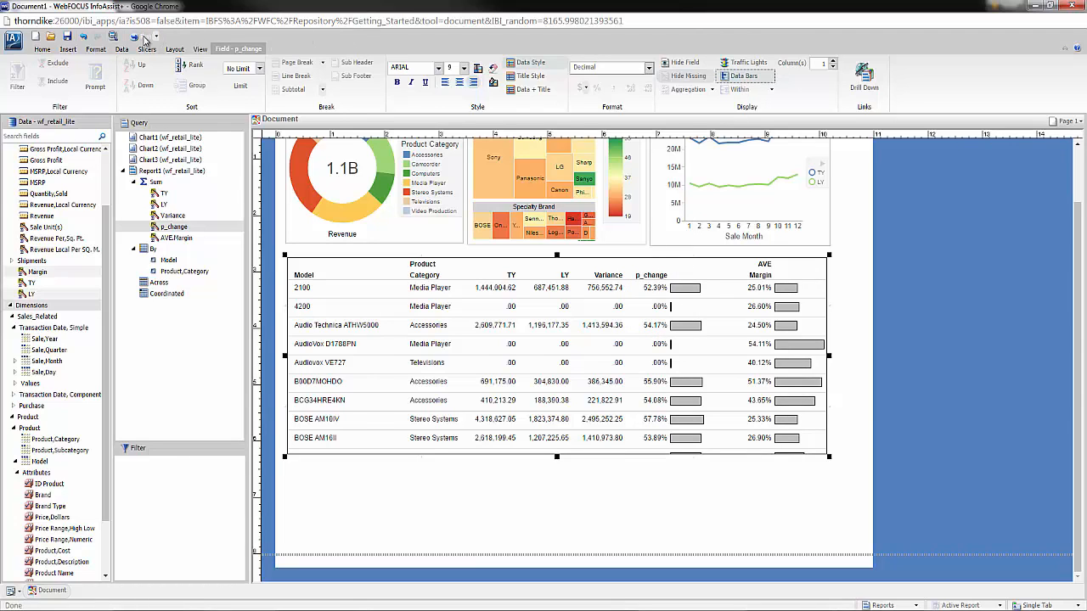
{"action": "left_click", "coordinate": [141, 38]}
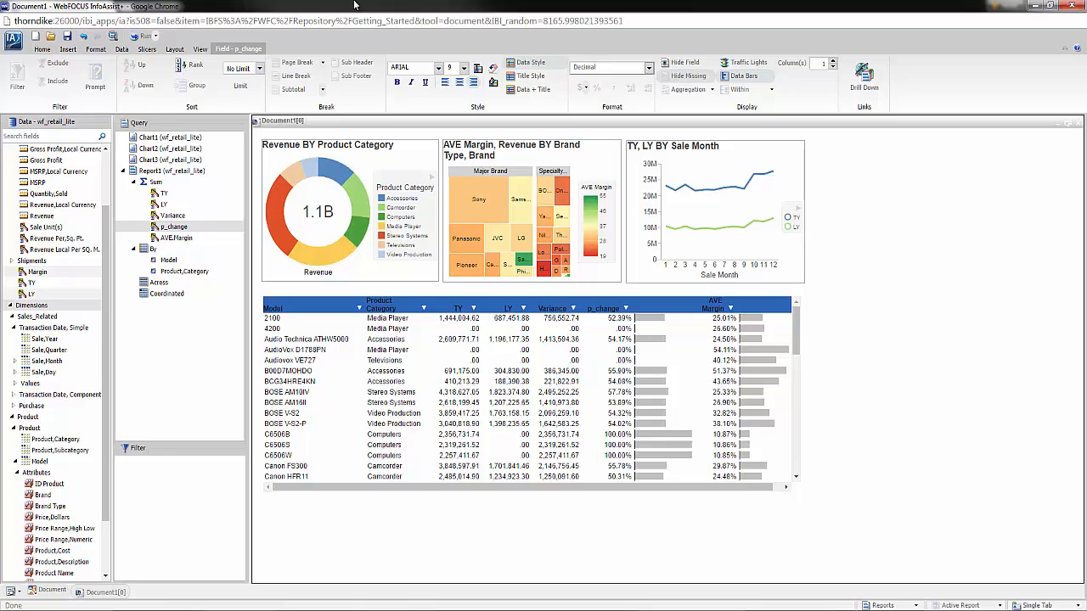
- Add Store,Business,Region from the Store dimension as the document's Coordinated field
{"action": "left_click_drag", "start_coordinate": [105, 377], "coordinate": [110, 461]}
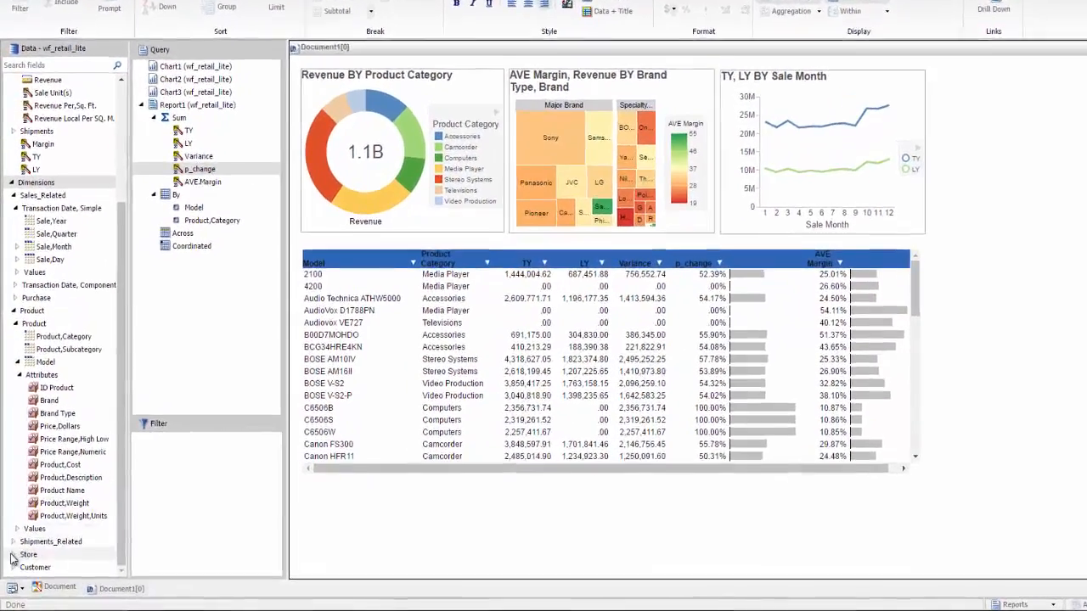
{"action": "left_click", "coordinate": [14, 563]}
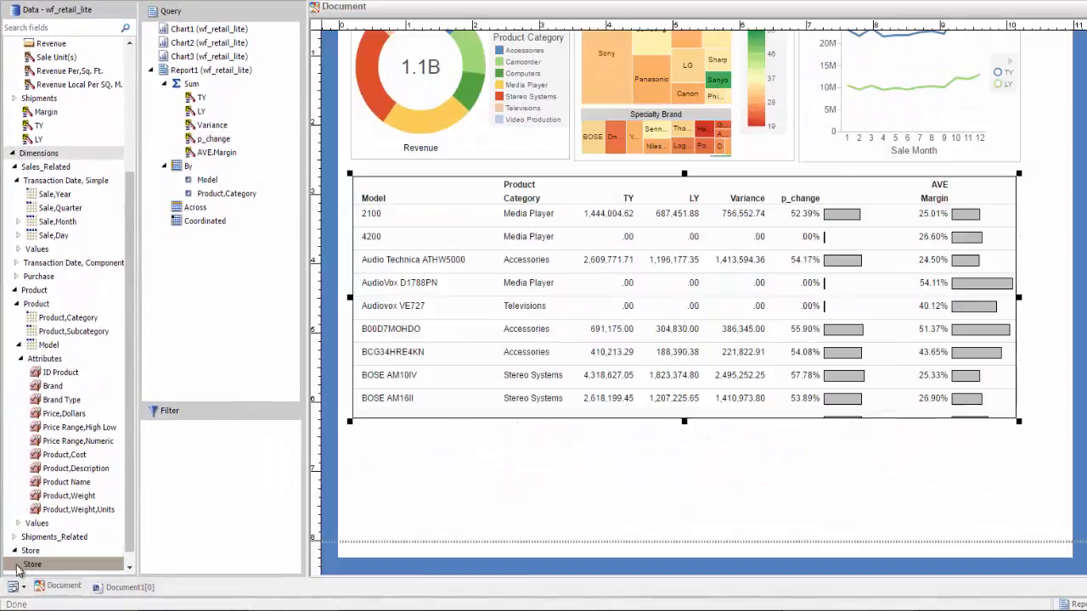
{"action": "left_click", "coordinate": [15, 564]}
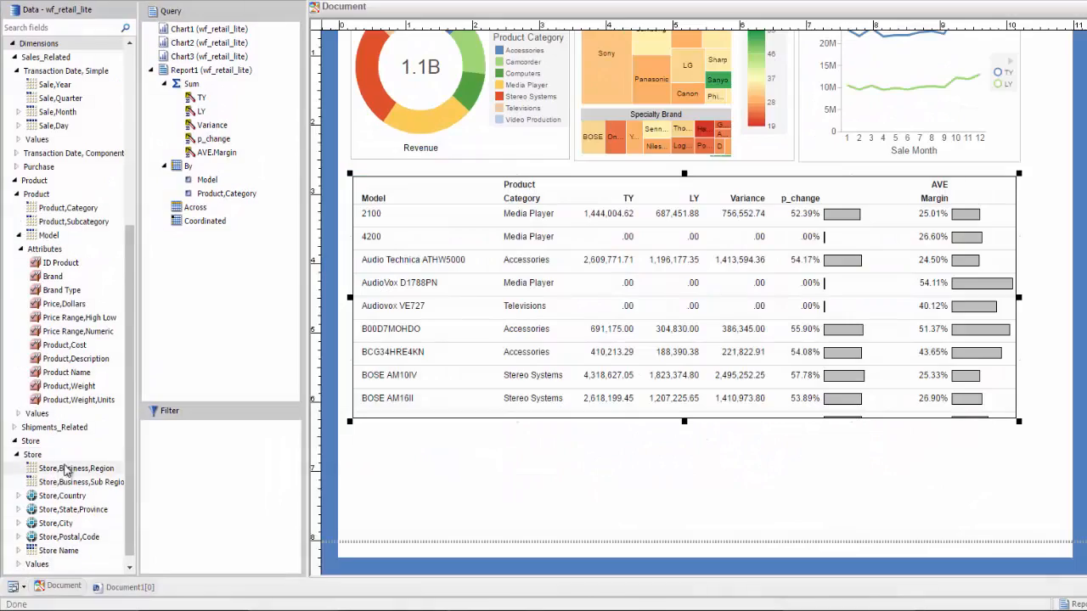
{"action": "left_click_drag", "start_coordinate": [68, 471], "coordinate": [217, 221]}
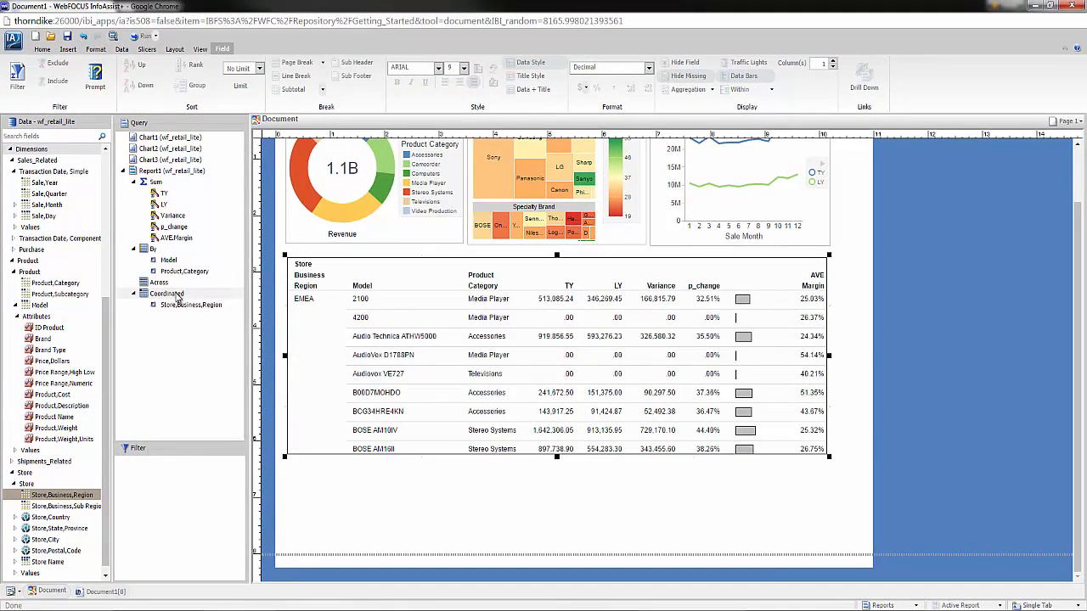
- Run the document and filter the whole dashboard by setting Store Business Region to North America
{"action": "left_click", "coordinate": [143, 37]}
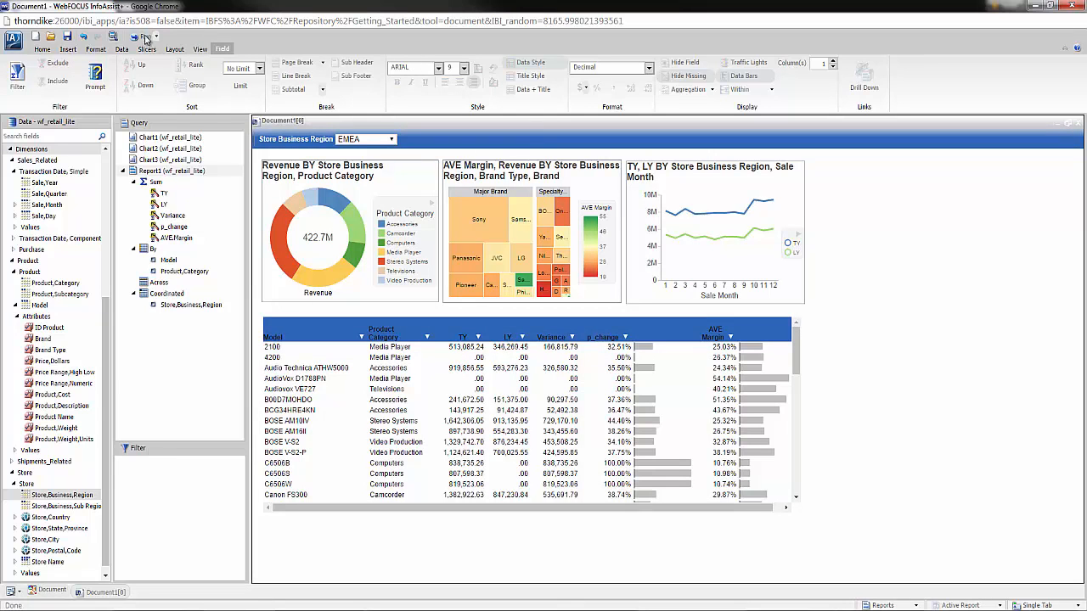
{"action": "left_click", "coordinate": [381, 140]}
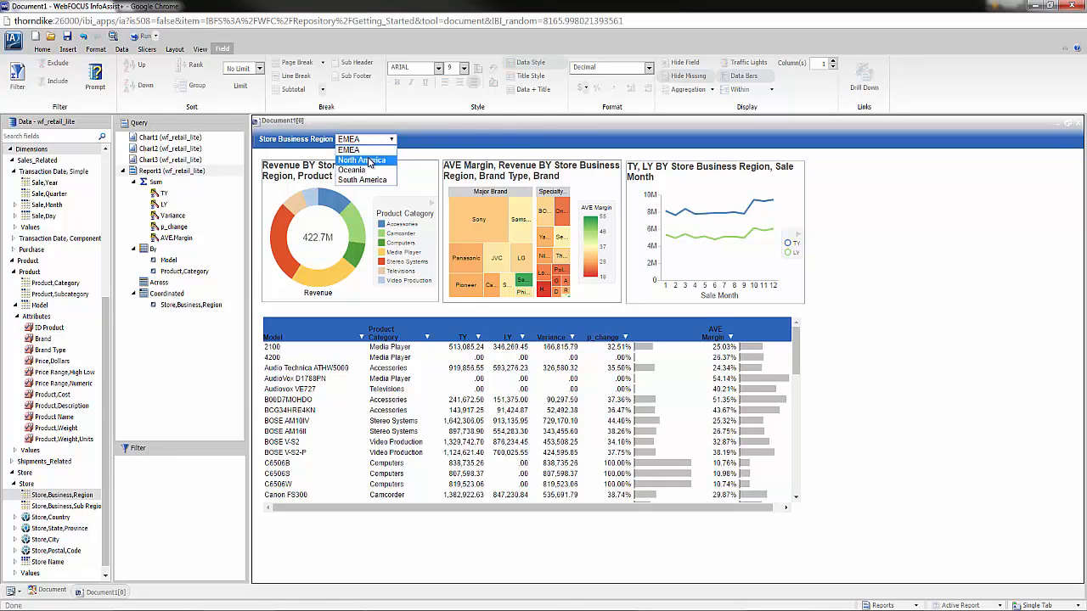
{"action": "left_click", "coordinate": [370, 160]}
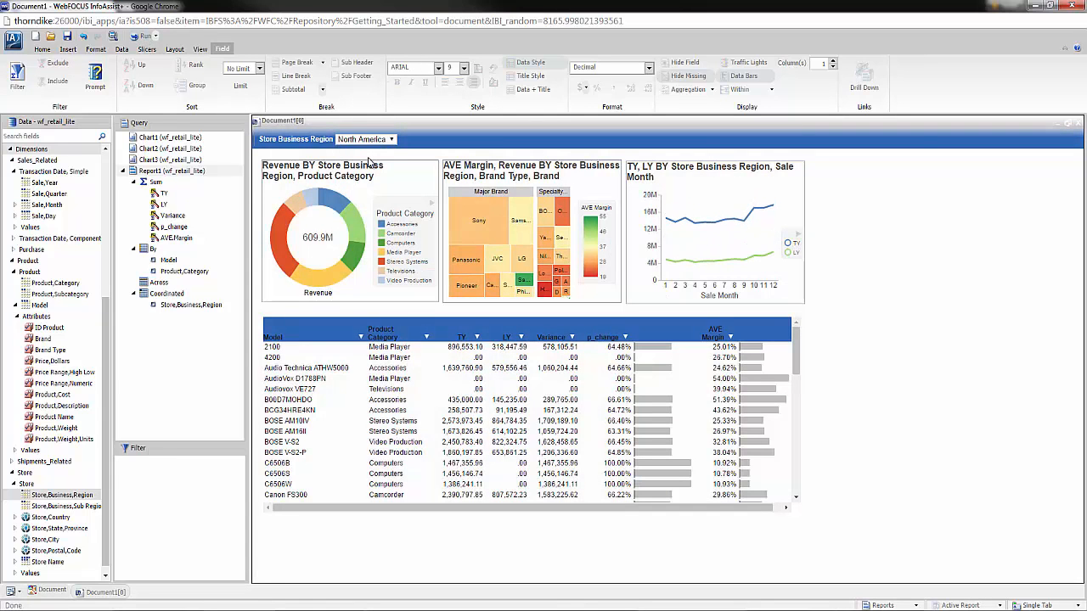